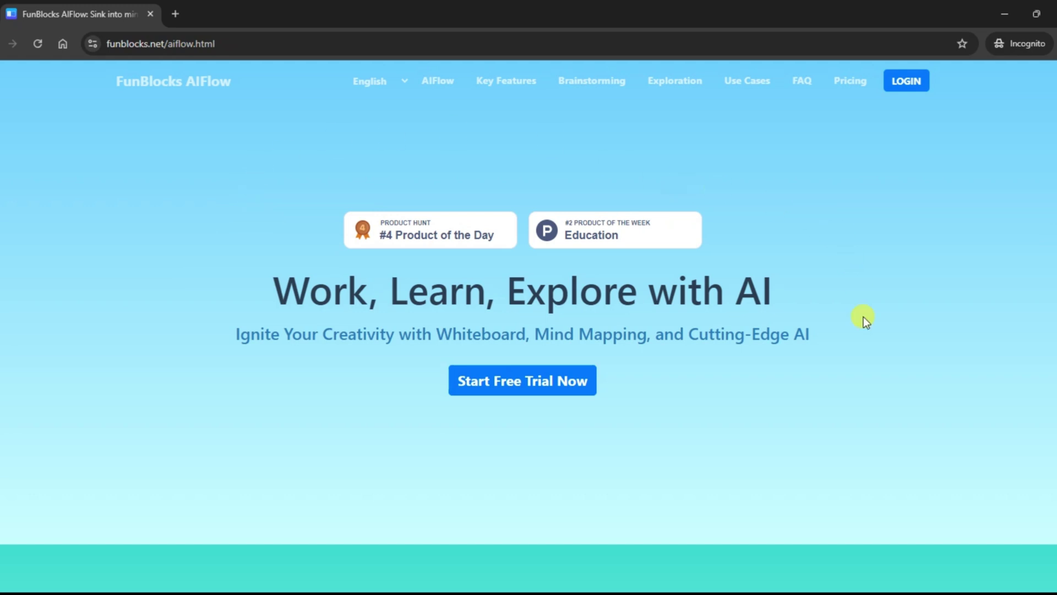
# Launch the AI Flow app in a new tab via 'Start Free Trial Now'
pyautogui.click(523, 381)
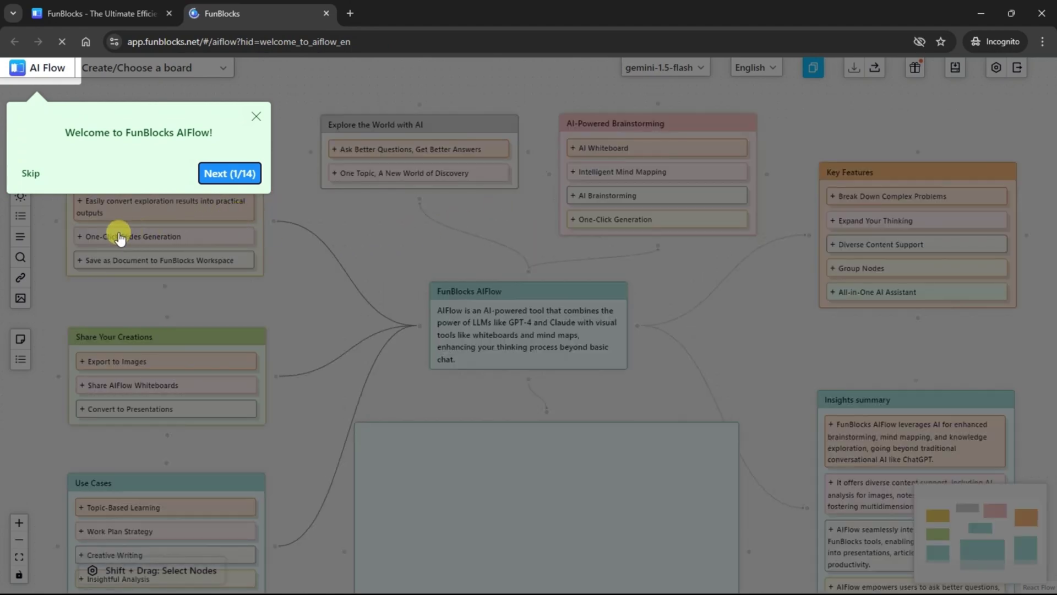
# Skip the tour, create a blank New AIFlow board, and confirm gemini-1.5-flash in English
pyautogui.click(32, 174)
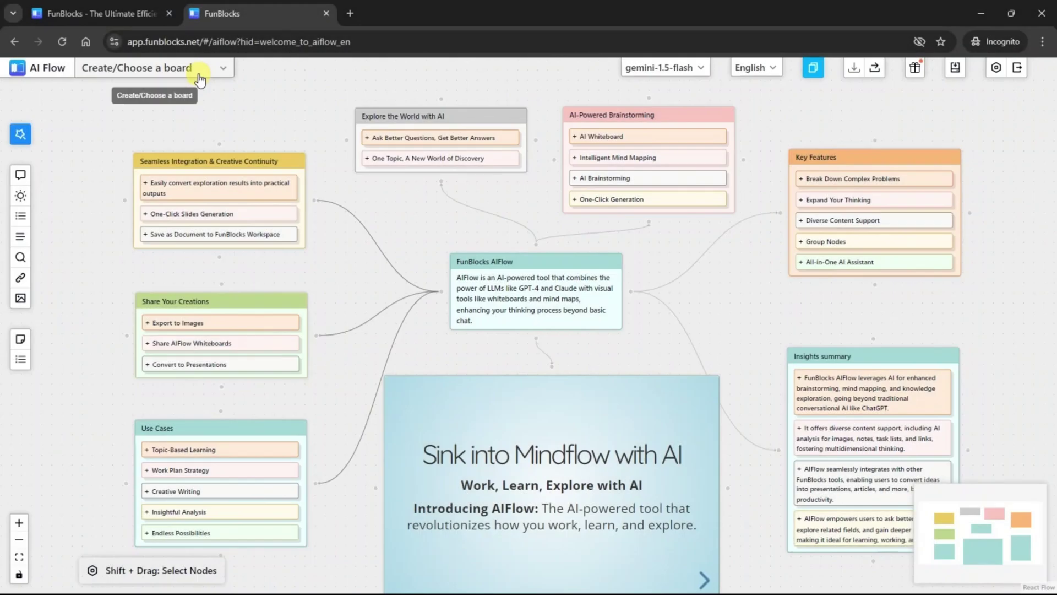
pyautogui.click(199, 73)
pyautogui.moveTo(247, 118)
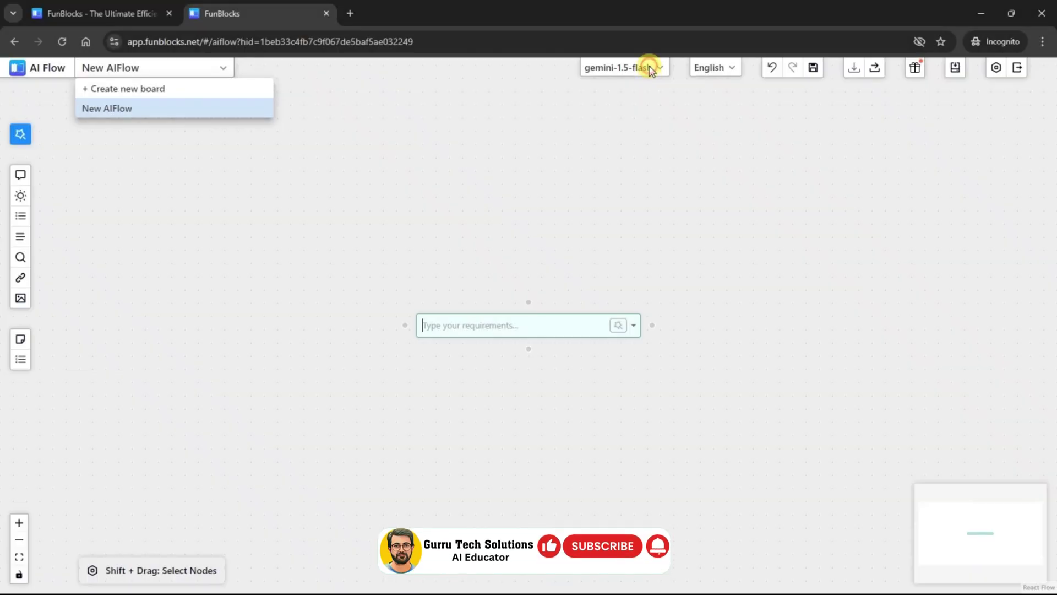
pyautogui.click(651, 69)
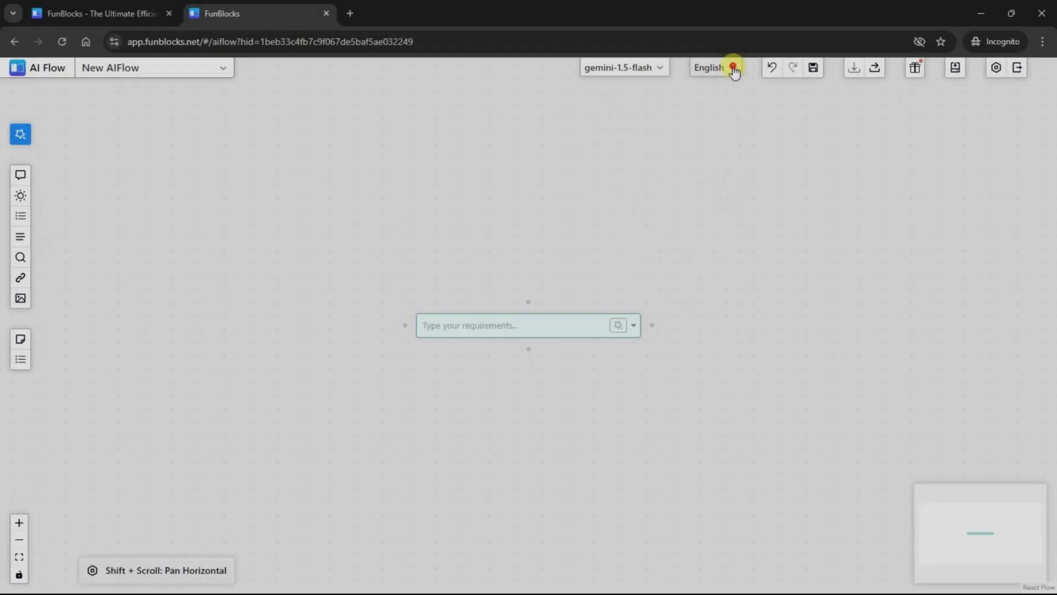
pyautogui.click(732, 66)
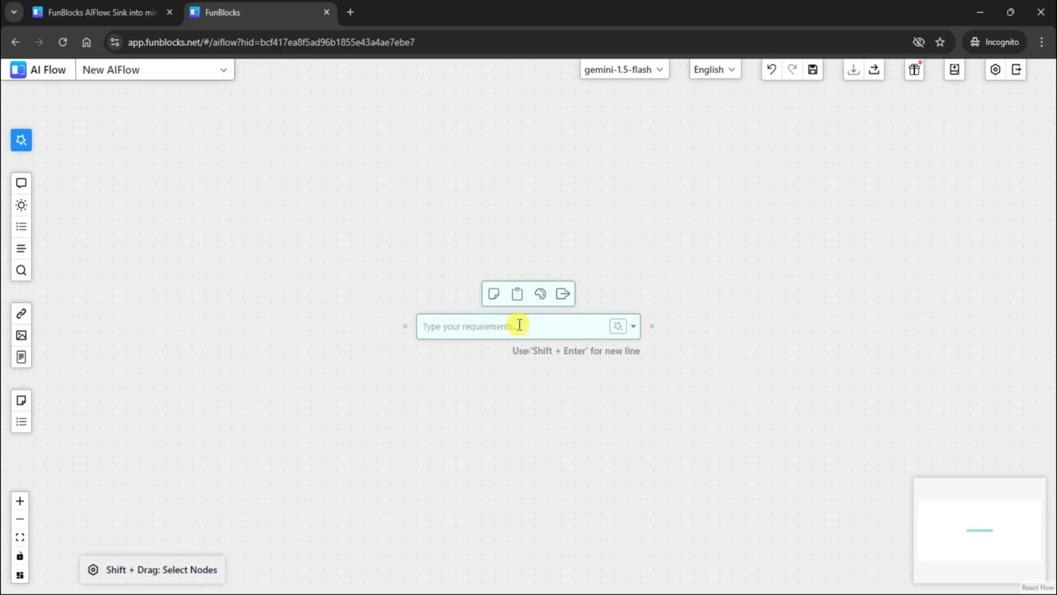
# Submit the 2024 tech startup ideas prompt and fill in Target Audience, Industry Focus, and Available Resources
pyautogui.write('Generate a list of innovative business ideas for a tech startup in 2024.')
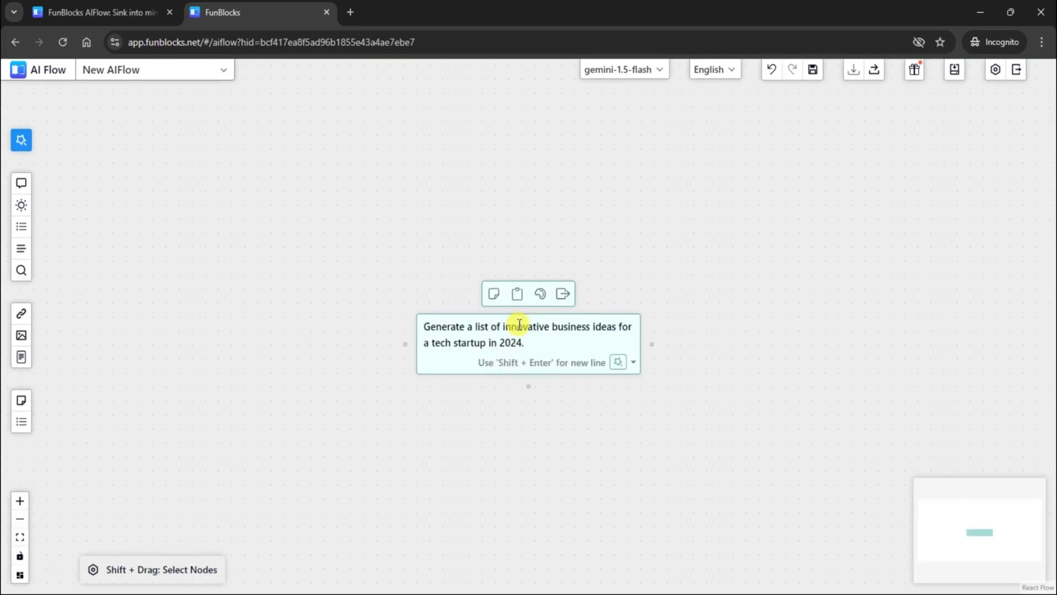
pyautogui.press('Return')
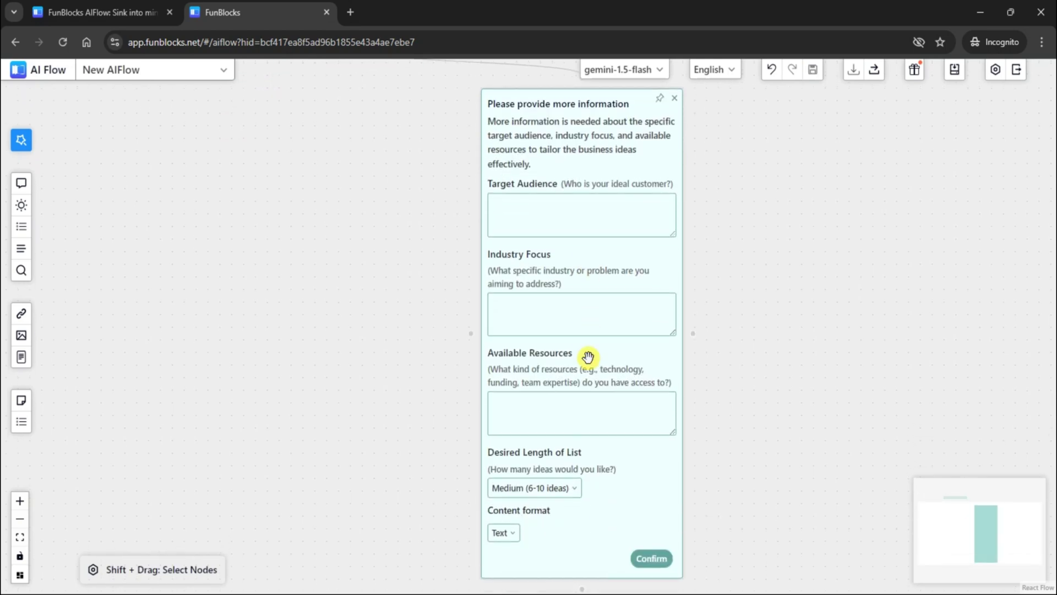
pyautogui.click(543, 223)
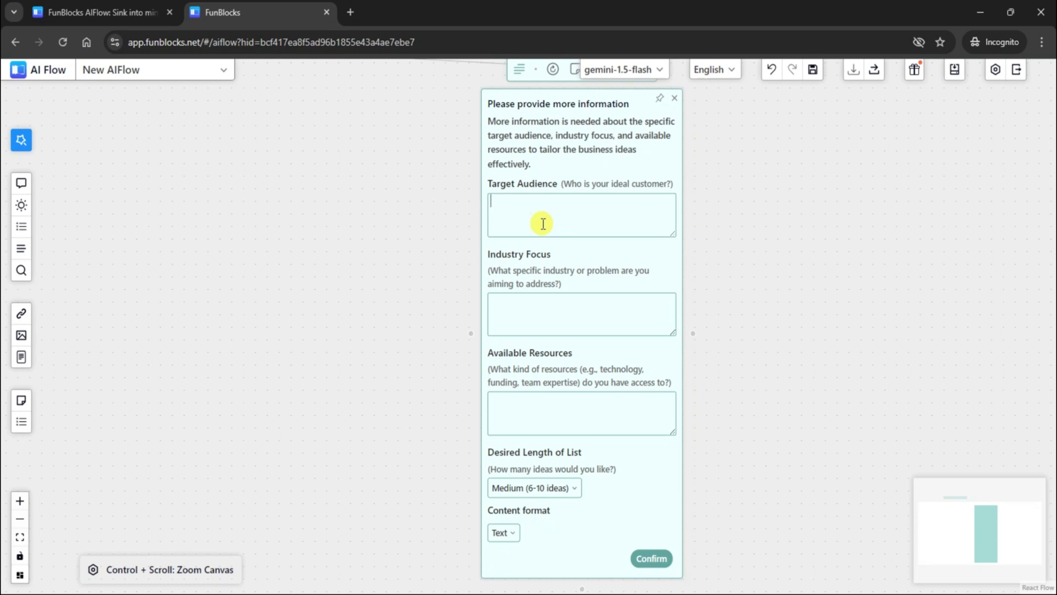
pyautogui.hotkey('ctrl', 'v')
pyautogui.click(553, 314)
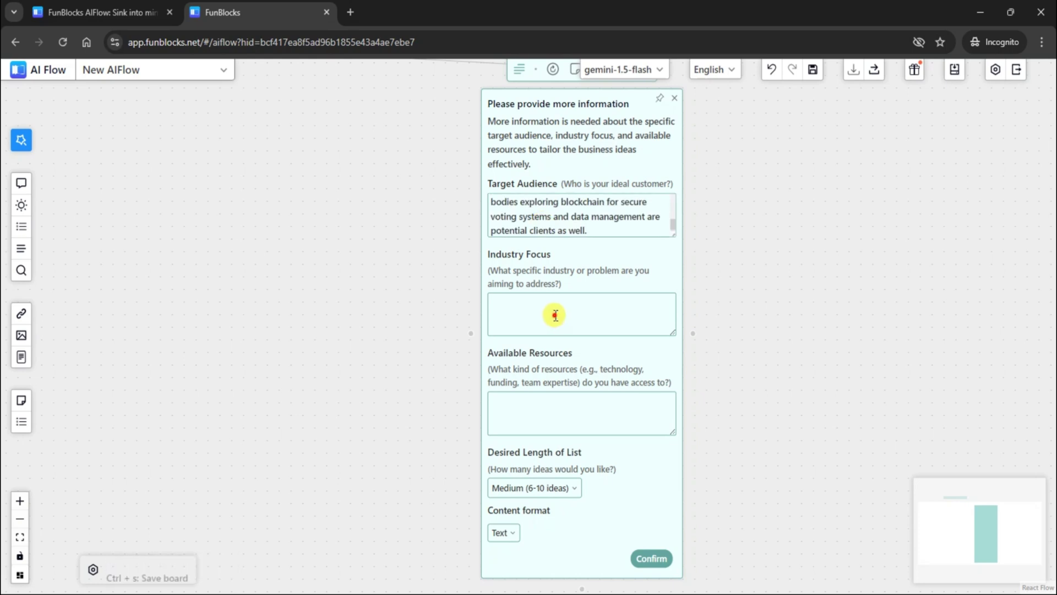
pyautogui.hotkey('ctrl', 'v')
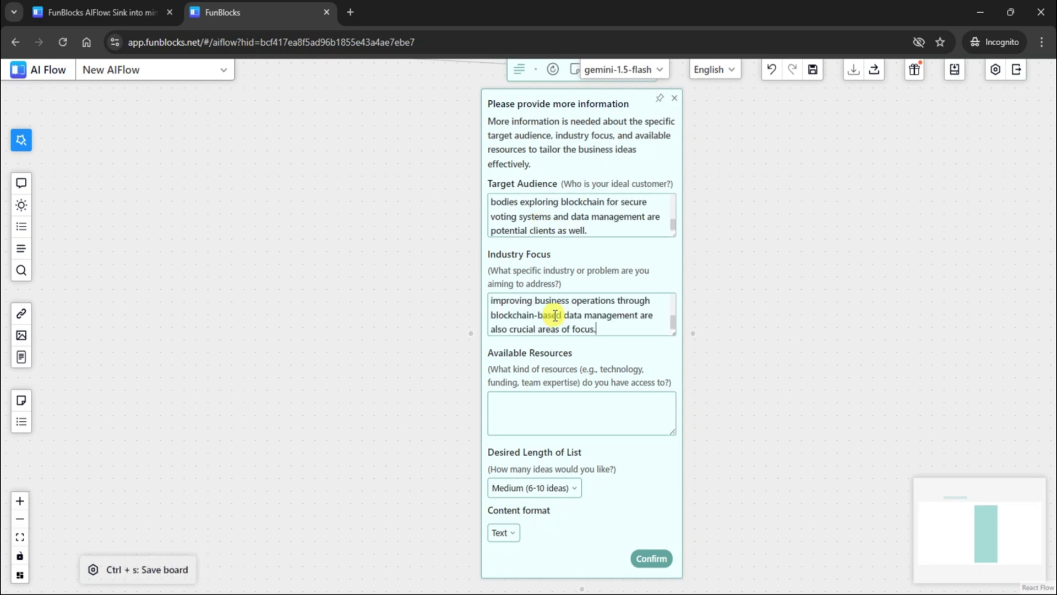
pyautogui.click(556, 406)
pyautogui.hotkey('ctrl', 'v')
# Choose Short (3-5 ideas) length and Mindmap format, then confirm to generate the ideas
pyautogui.click(529, 487)
pyautogui.click(516, 508)
pyautogui.click(503, 533)
pyautogui.click(510, 563)
pyautogui.click(650, 558)
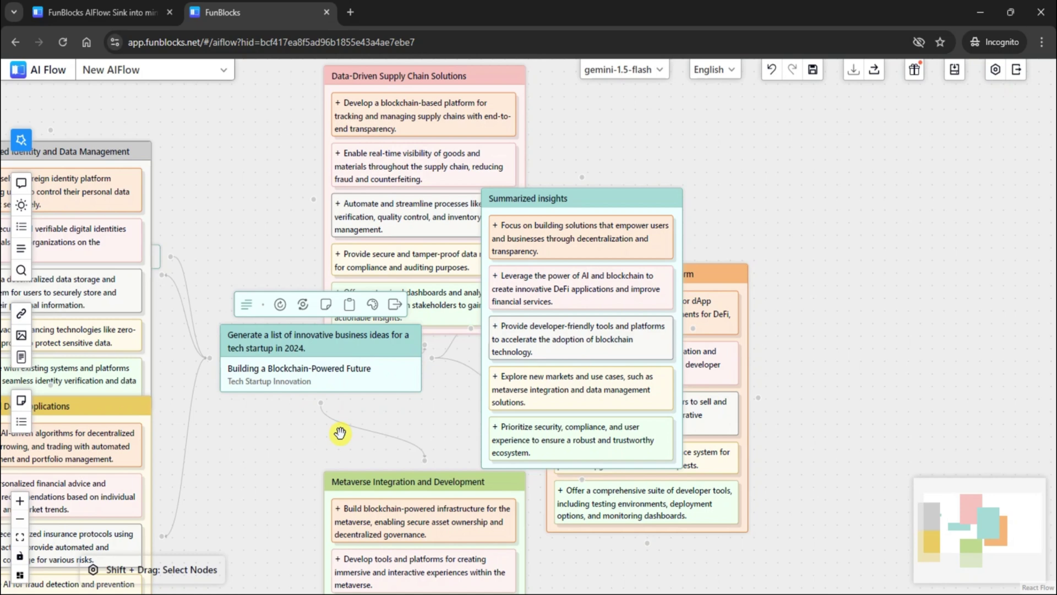
# Zoom out, then move Summarized insights right, the prompt card down, and Metaverse down-left
pyautogui.scroll(-1, 338, 436)
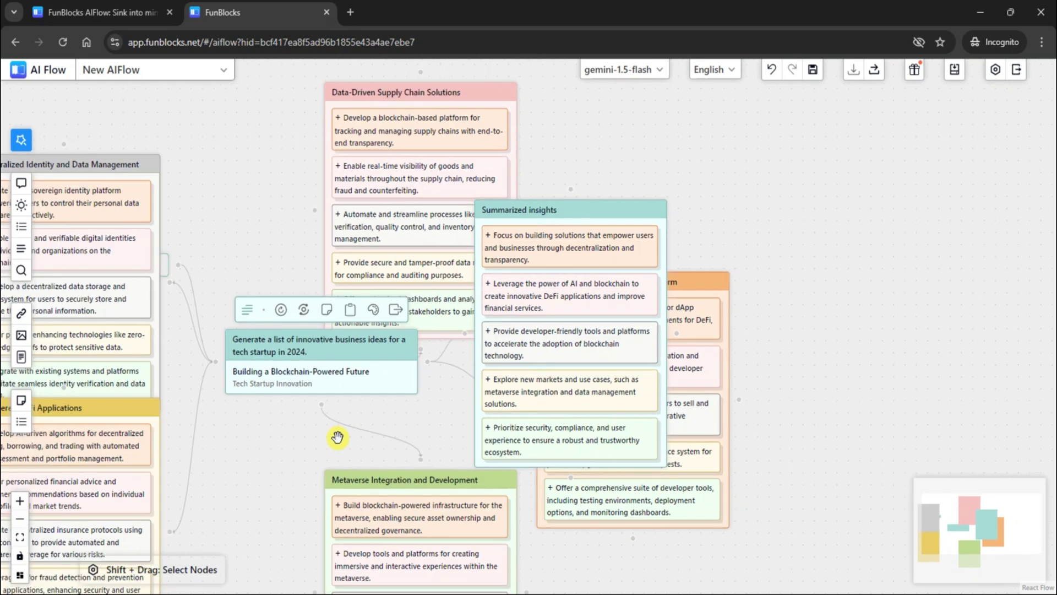
pyautogui.click(26, 517)
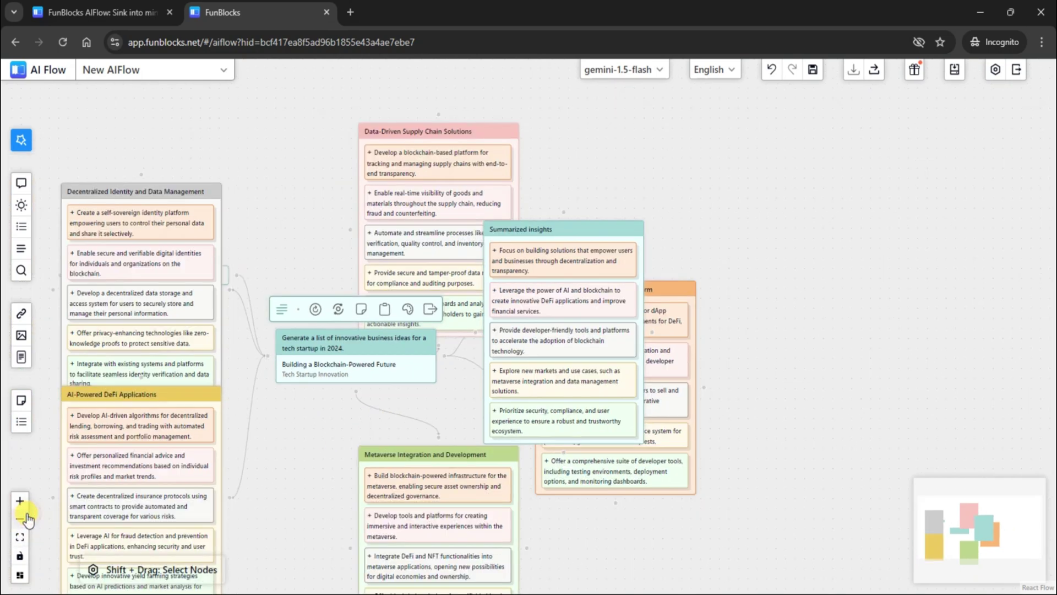
pyautogui.moveTo(341, 398); pyautogui.dragTo(489, 298)
pyautogui.moveTo(685, 128); pyautogui.dragTo(940, 160)
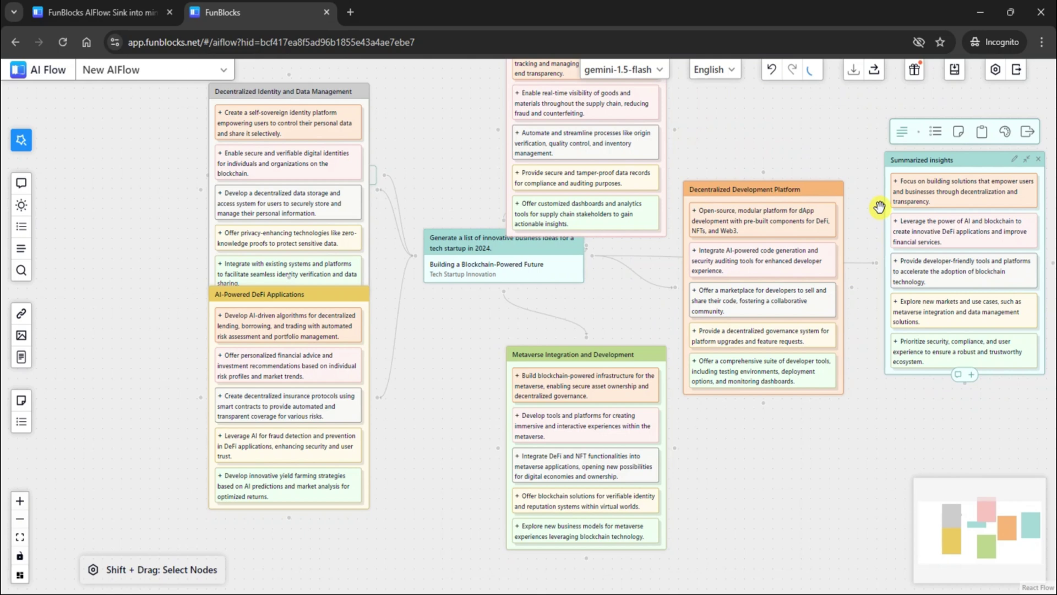
pyautogui.moveTo(467, 238); pyautogui.dragTo(454, 280)
pyautogui.moveTo(571, 351); pyautogui.dragTo(466, 412)
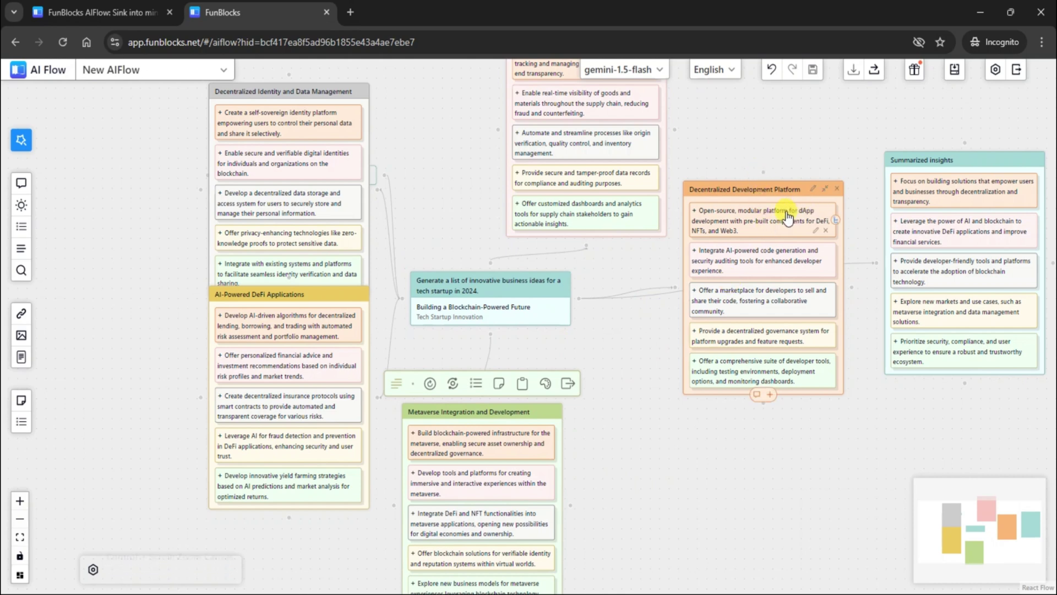
# Expand the open-source modular platform idea into a detail node and move it lower
pyautogui.click(742, 232)
pyautogui.click(741, 232)
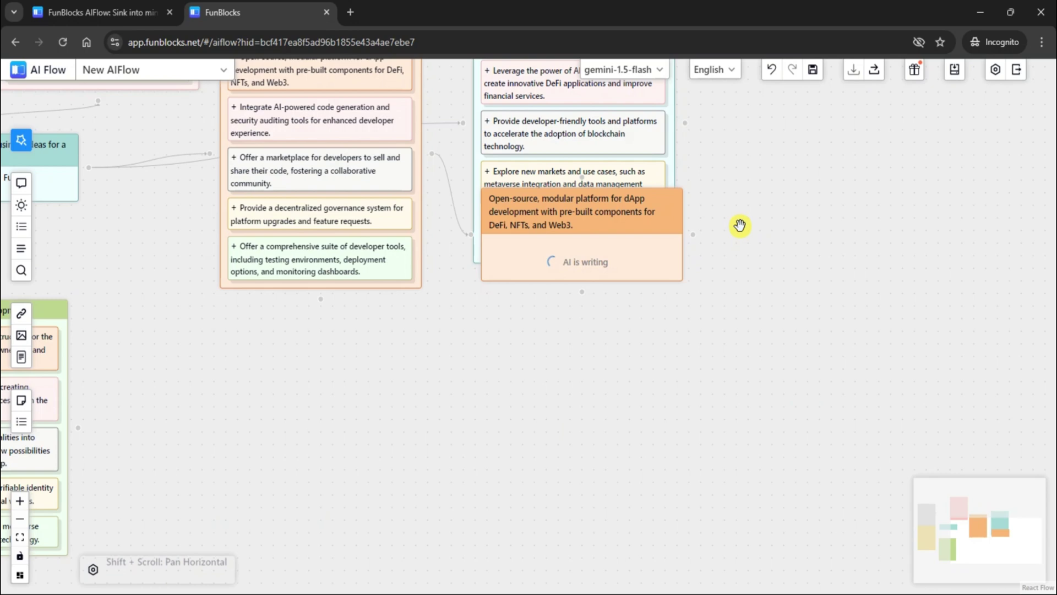
pyautogui.moveTo(604, 219); pyautogui.dragTo(618, 380)
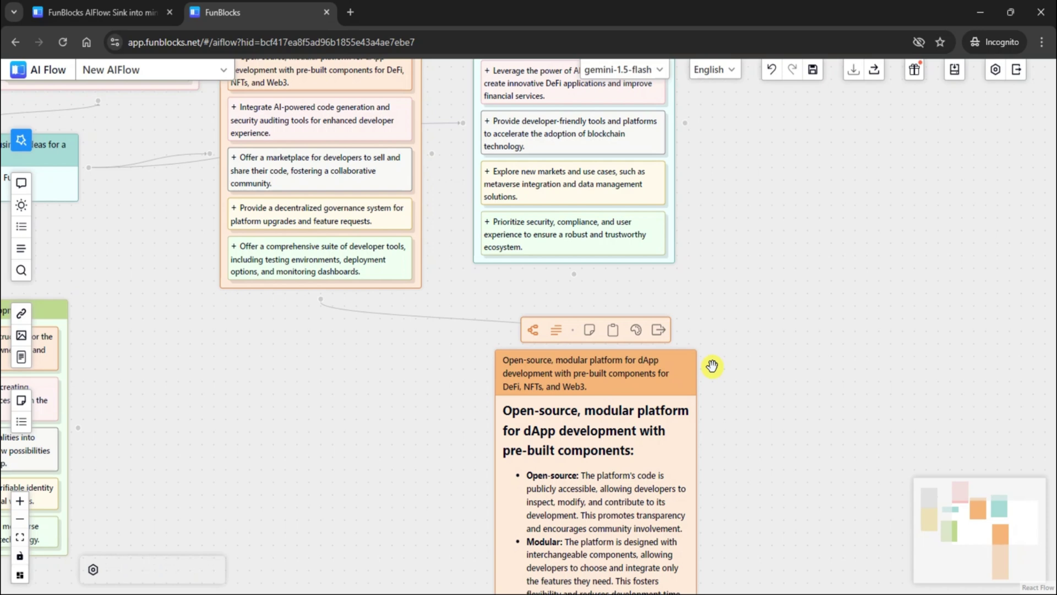
# Explore how modularity builds better dApps and the future of modular design in dApps
pyautogui.scroll(-5, 712, 366)
pyautogui.scroll(-1, 687, 376)
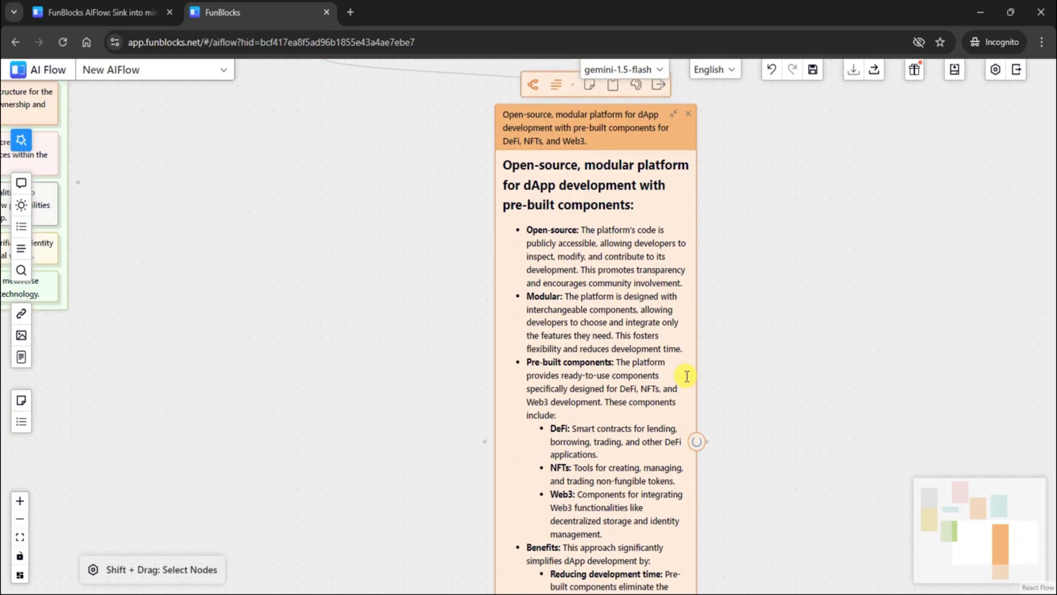
pyautogui.scroll(-2, 687, 376)
pyautogui.scroll(-1, 688, 376)
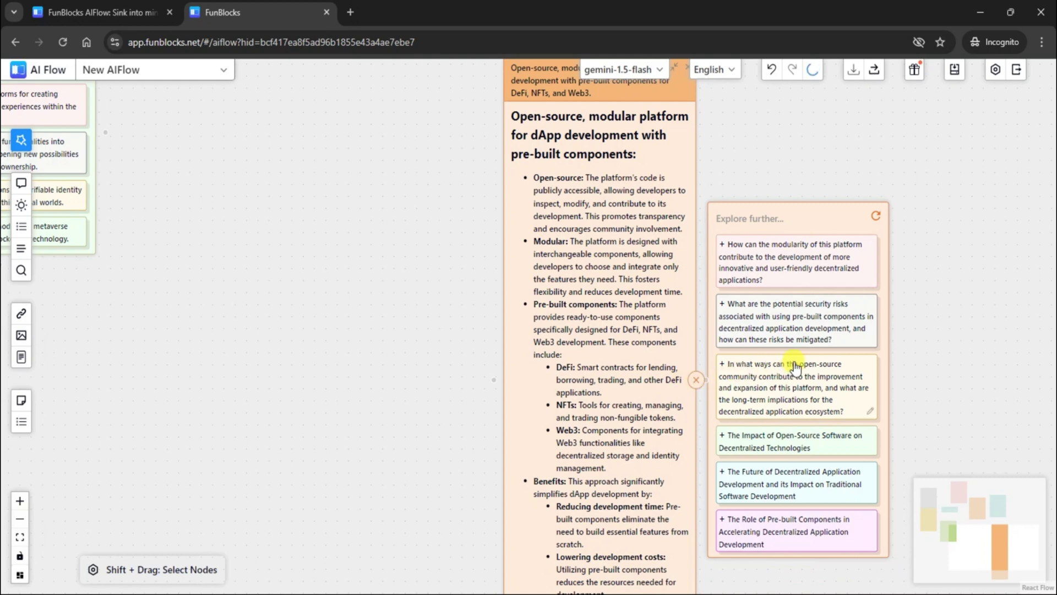
pyautogui.click(793, 256)
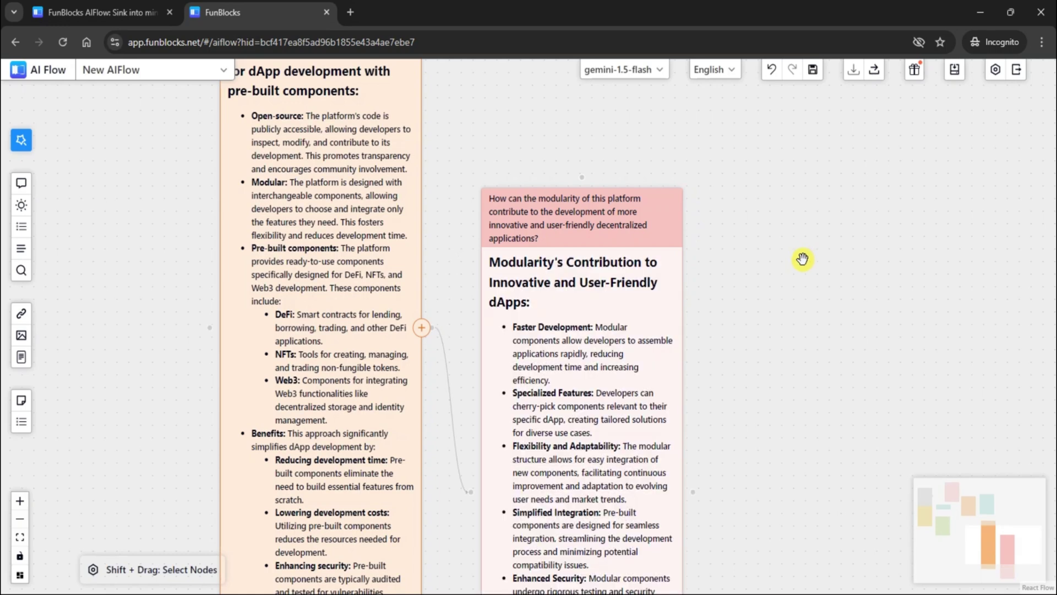
pyautogui.scroll(-3, 740, 287)
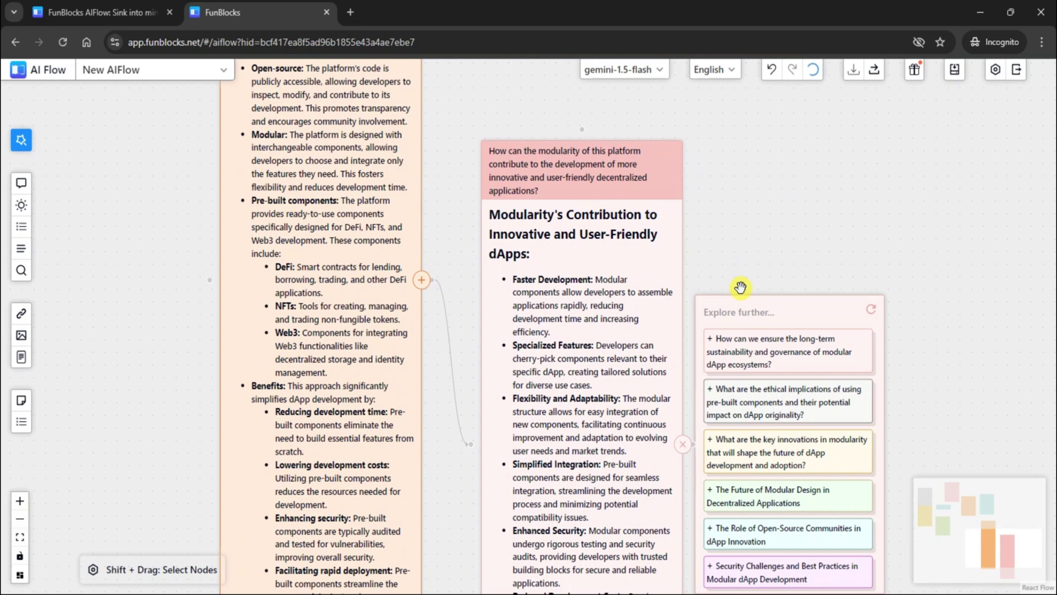
pyautogui.scroll(-1, 743, 295)
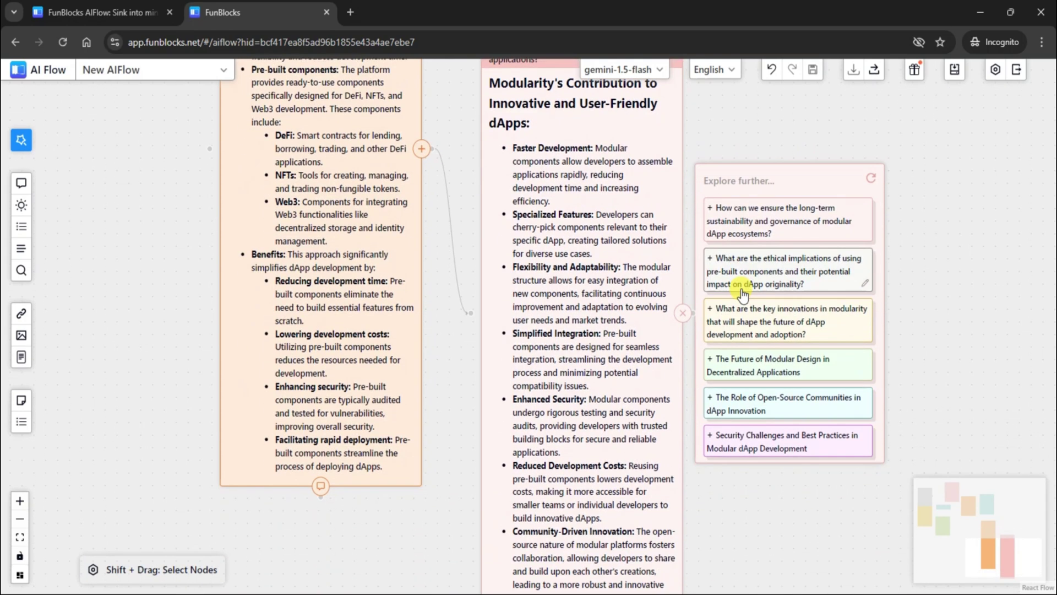
pyautogui.hscroll(1, 742, 293)
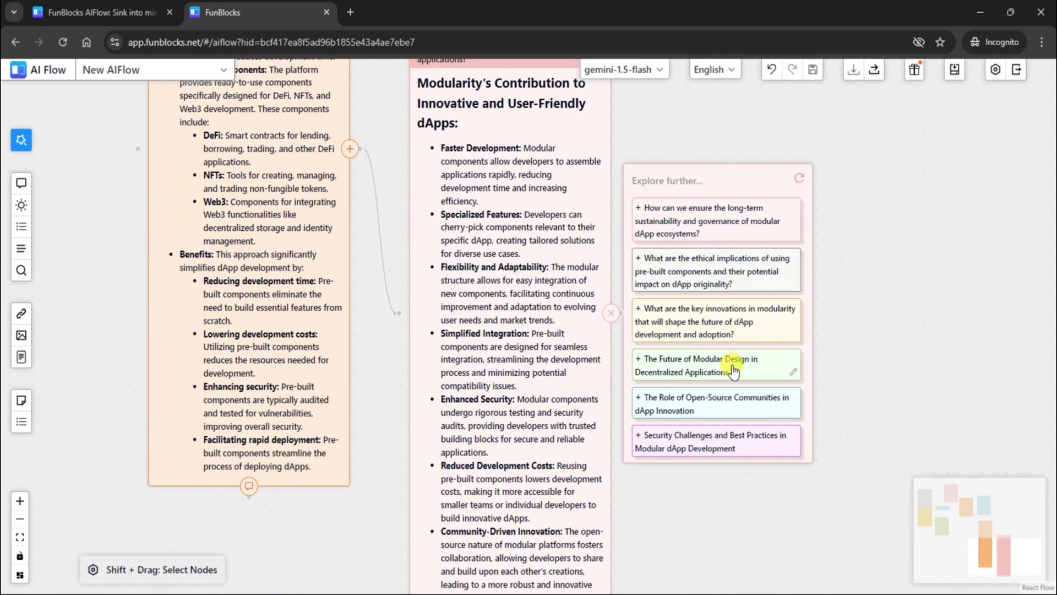
pyautogui.click(733, 371)
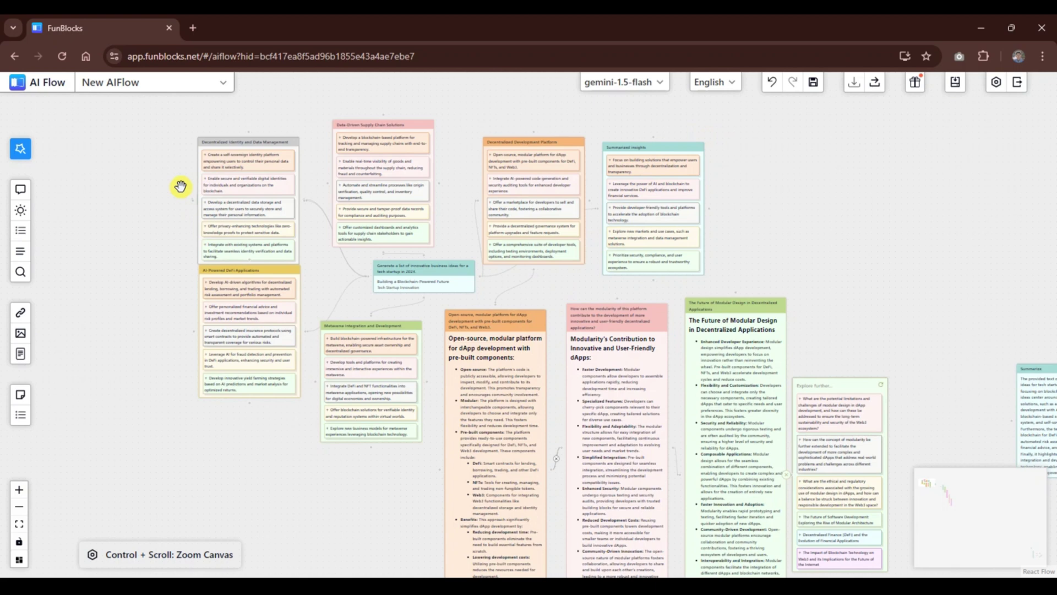
# Group the seven original mind map nodes and move the group up
pyautogui.moveTo(118, 112); pyautogui.dragTo(750, 298)
pyautogui.moveTo(885, 420); pyautogui.dragTo(820, 477)
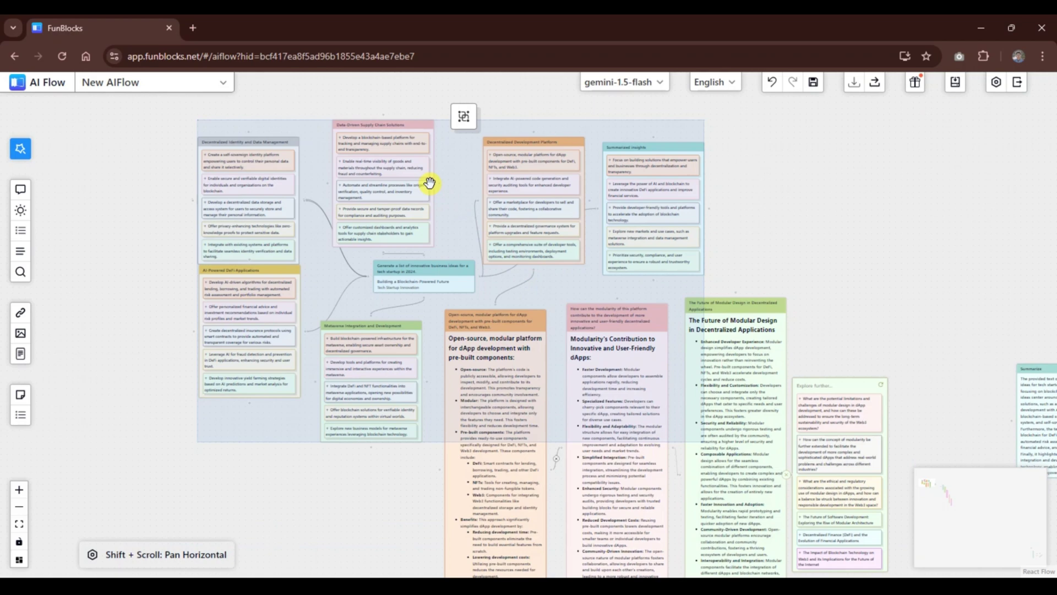
pyautogui.scroll(2, 409, 153)
pyautogui.scroll(2, 408, 153)
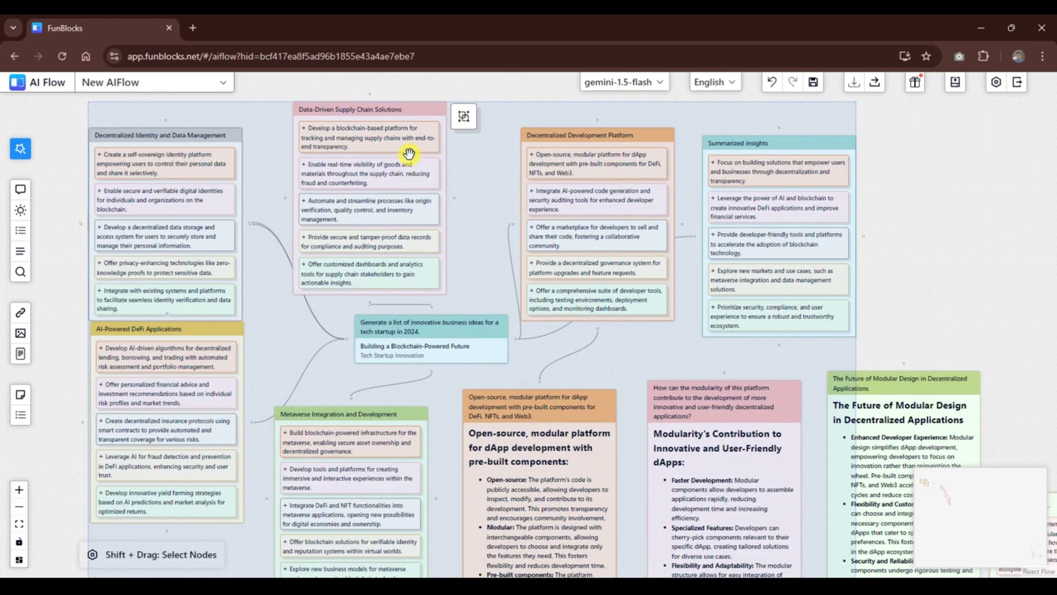
pyautogui.click(471, 117)
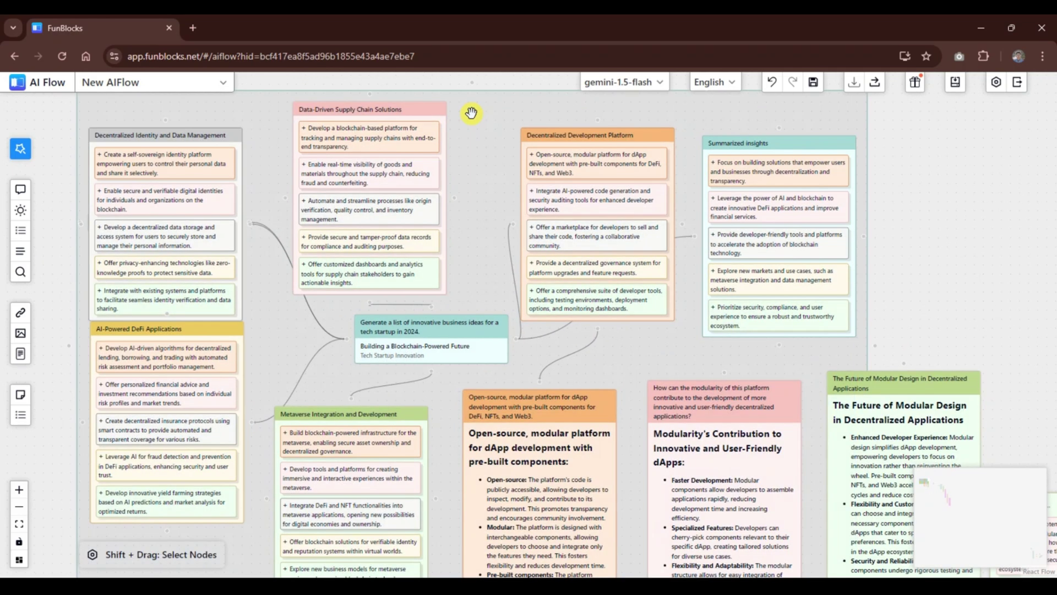
pyautogui.moveTo(485, 289); pyautogui.dragTo(393, 213)
# Turn the grouped map into a slideshow, page through four slides, and move Summarize right
pyautogui.scroll(-1, 410, 462)
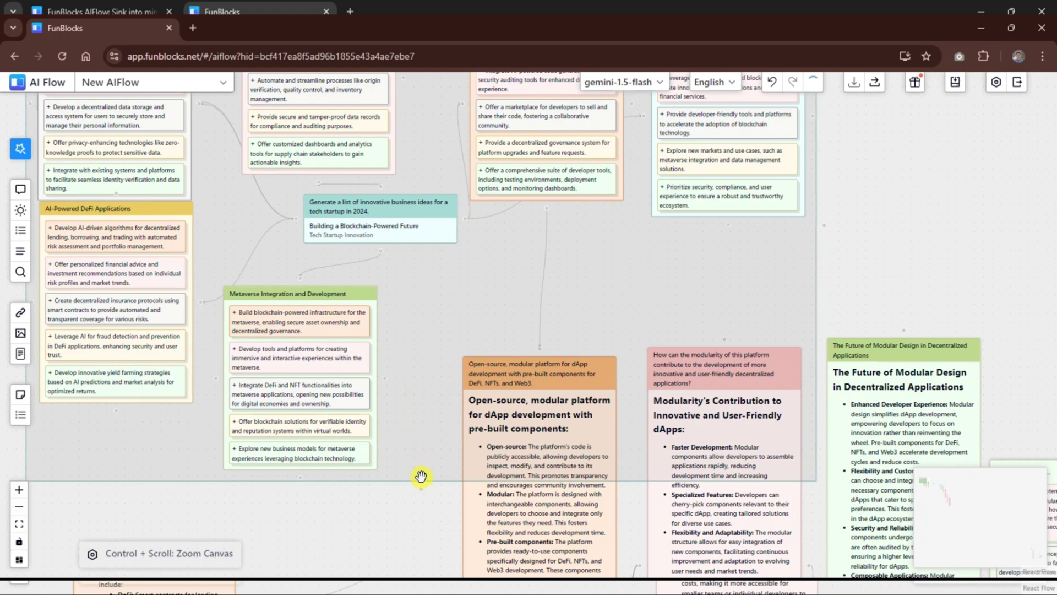
pyautogui.click(422, 483)
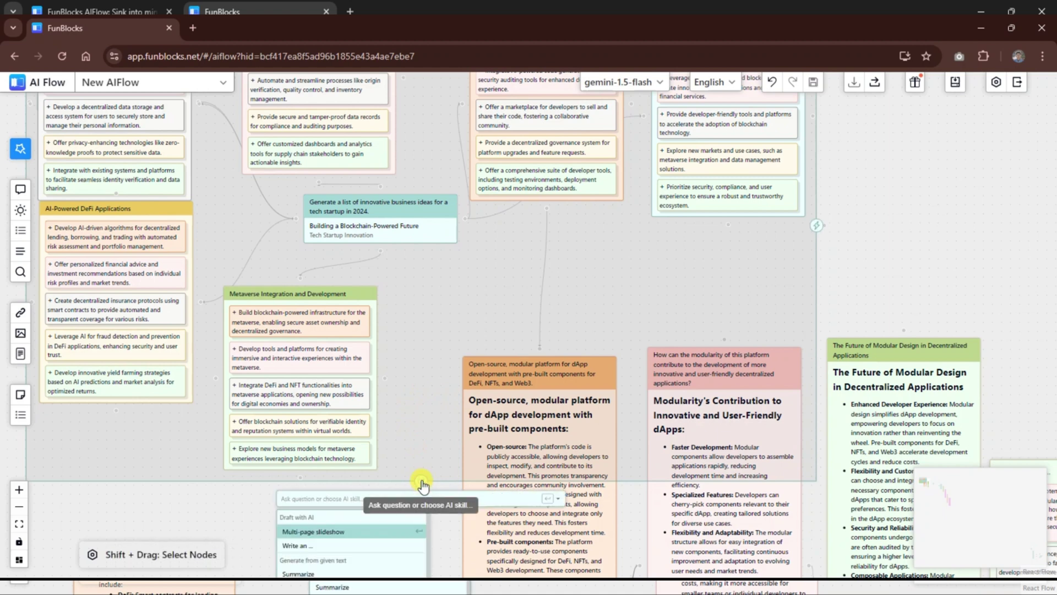
pyautogui.scroll(-1, 416, 490)
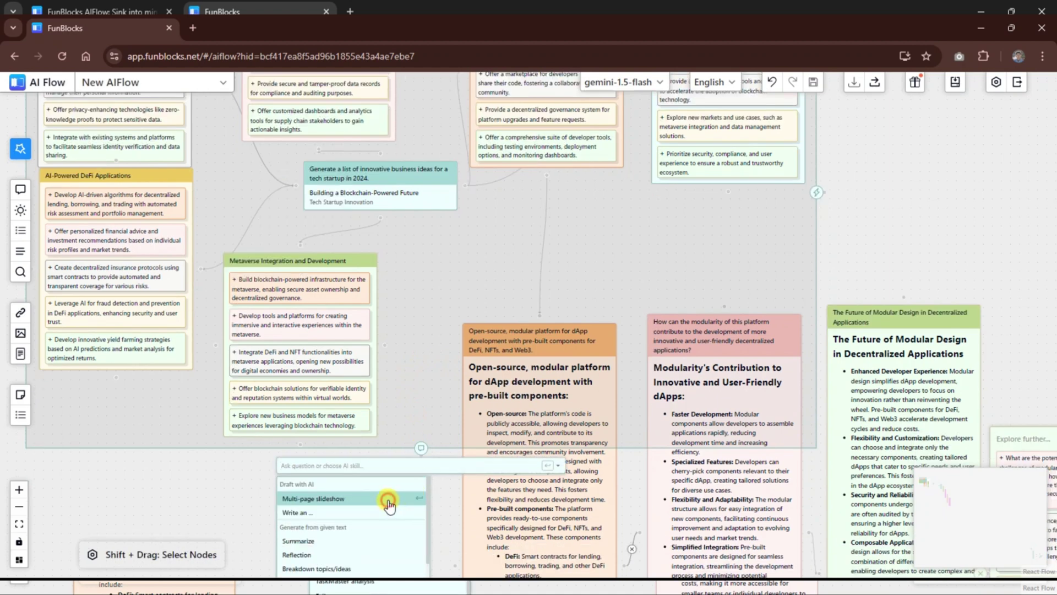
pyautogui.click(387, 499)
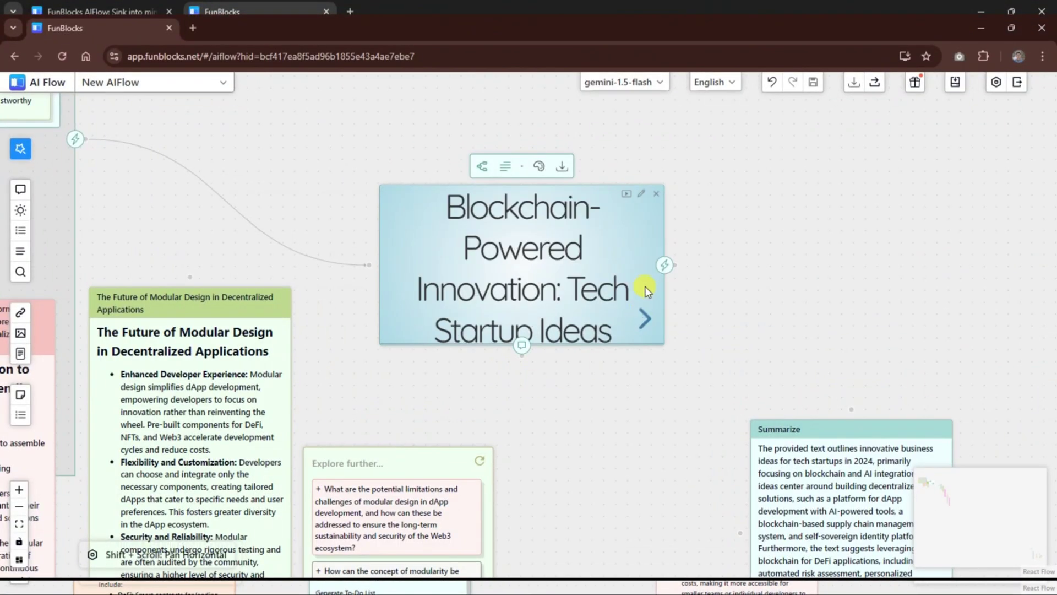
pyautogui.click(647, 321)
pyautogui.click(645, 321)
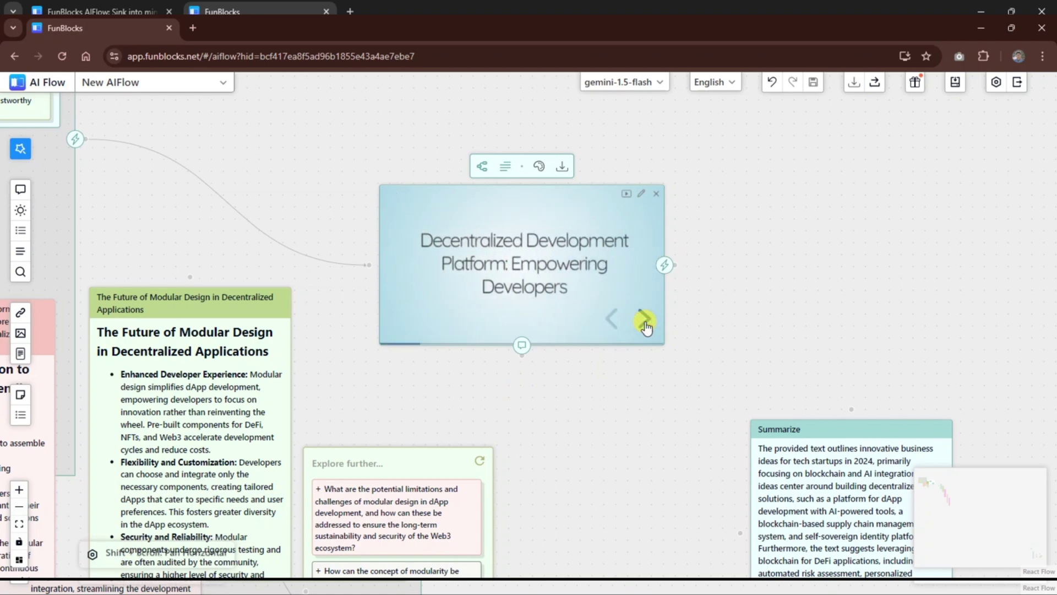
pyautogui.click(646, 321)
pyautogui.click(645, 321)
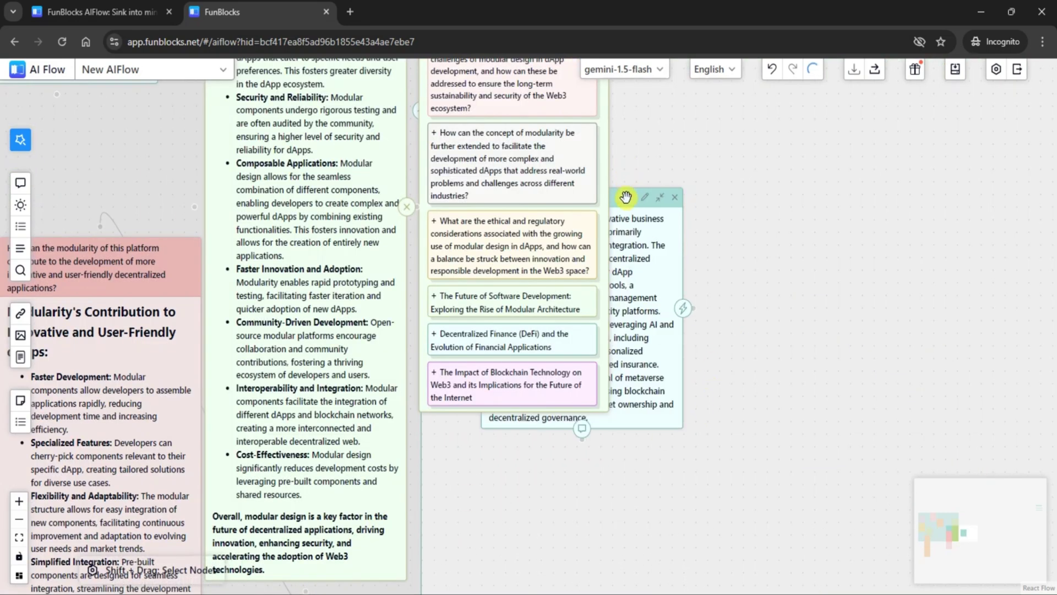
pyautogui.moveTo(683, 213); pyautogui.dragTo(891, 195)
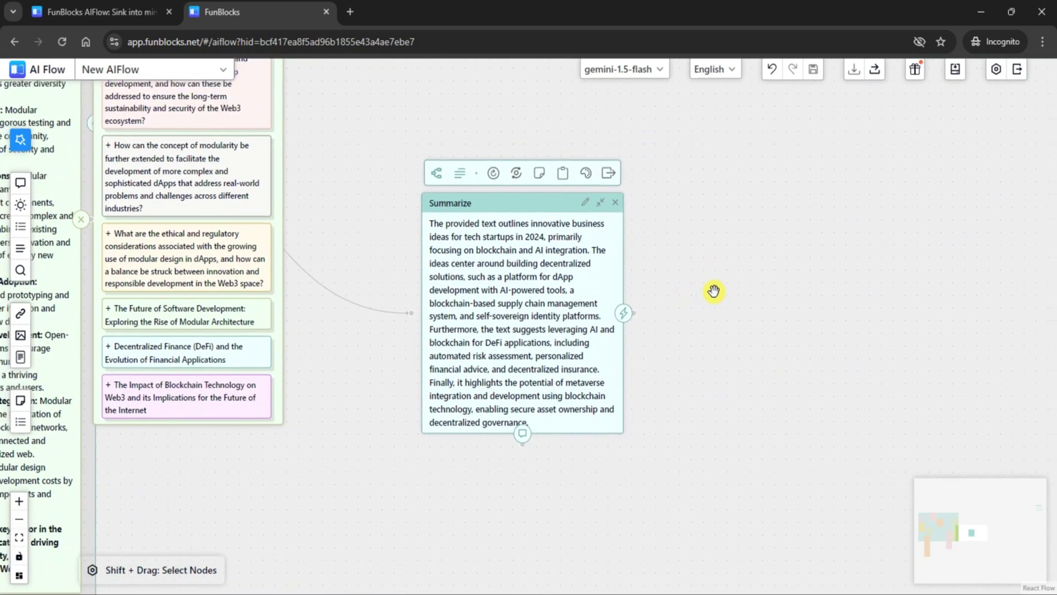
# Ask about blockchain's benefits in healthcare, then explore its ethical considerations
pyautogui.doubleClick(801, 382)
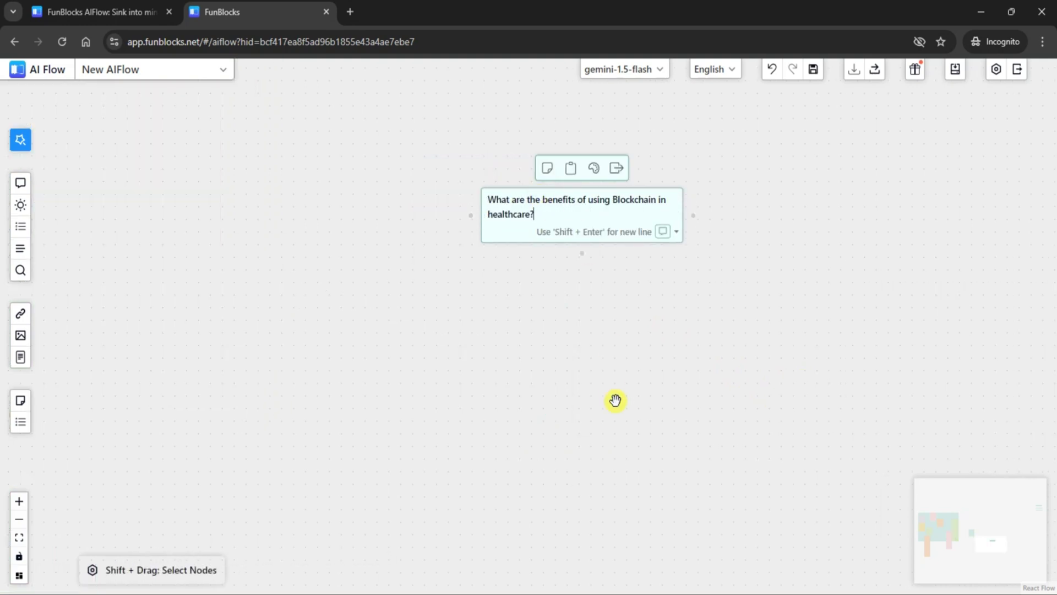
pyautogui.press('Return')
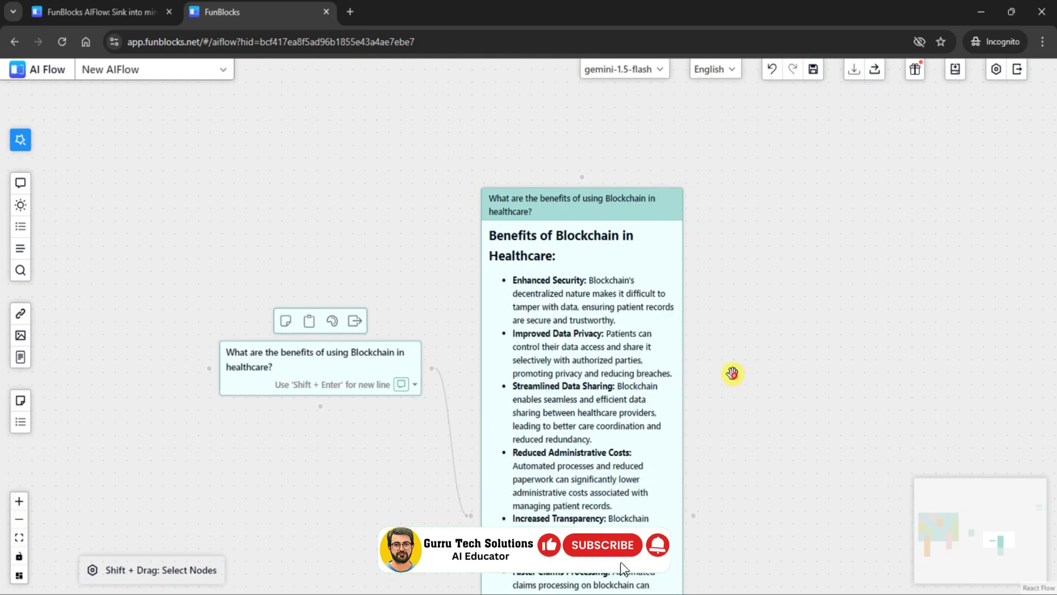
pyautogui.moveTo(732, 373); pyautogui.dragTo(407, 182)
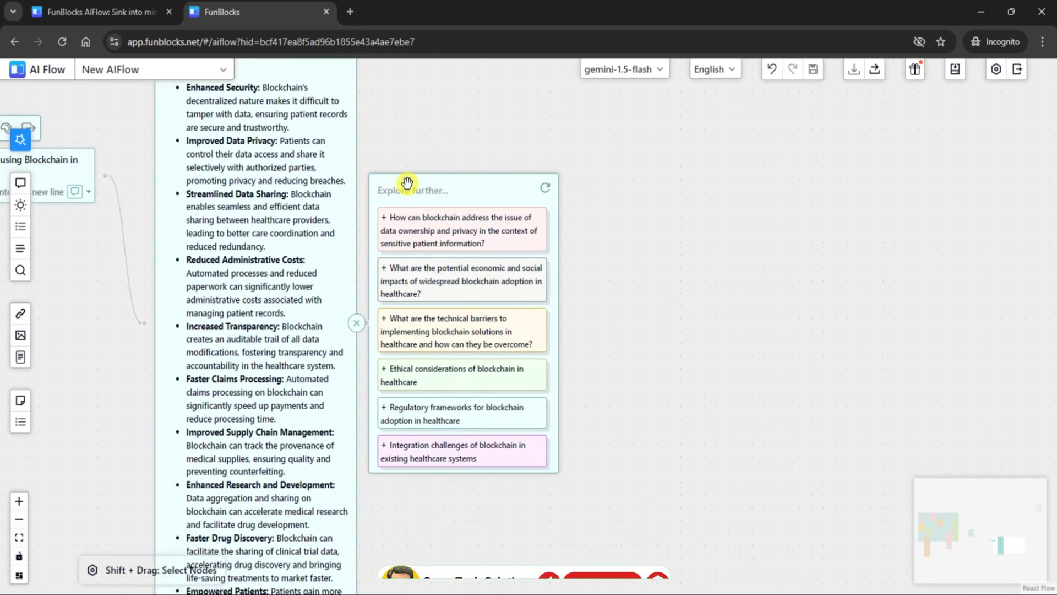
pyautogui.click(429, 376)
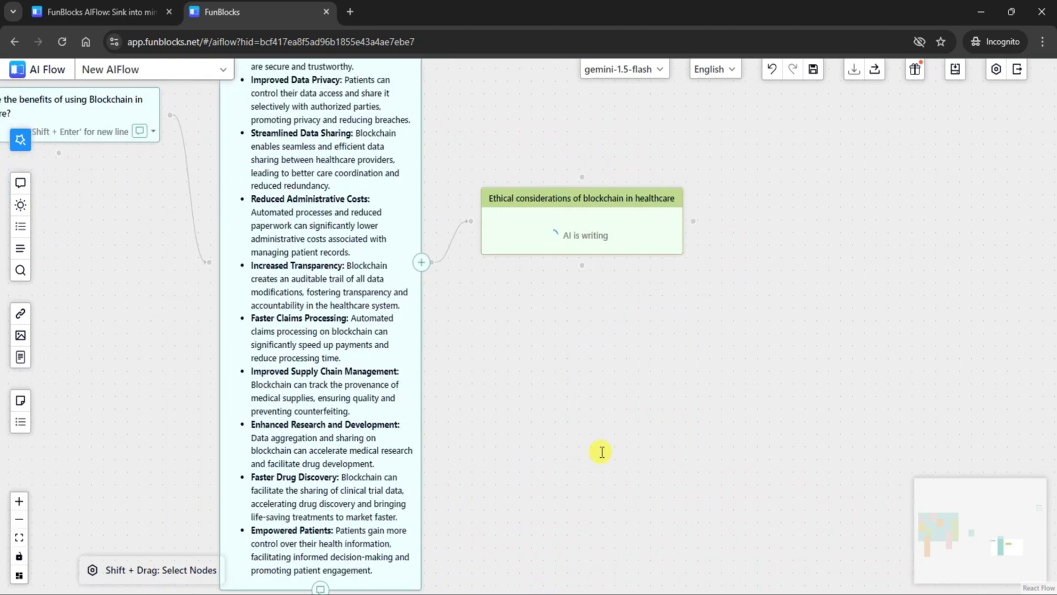
# Explore governance and regulation of decentralized healthcare systems from the ethics answer
pyautogui.moveTo(775, 408)
pyautogui.mouseDown()
pyautogui.moveTo(614, 305)
pyautogui.moveTo(590, 279)
pyautogui.moveTo(597, 274)
pyautogui.moveTo(506, 223)
pyautogui.mouseUp()
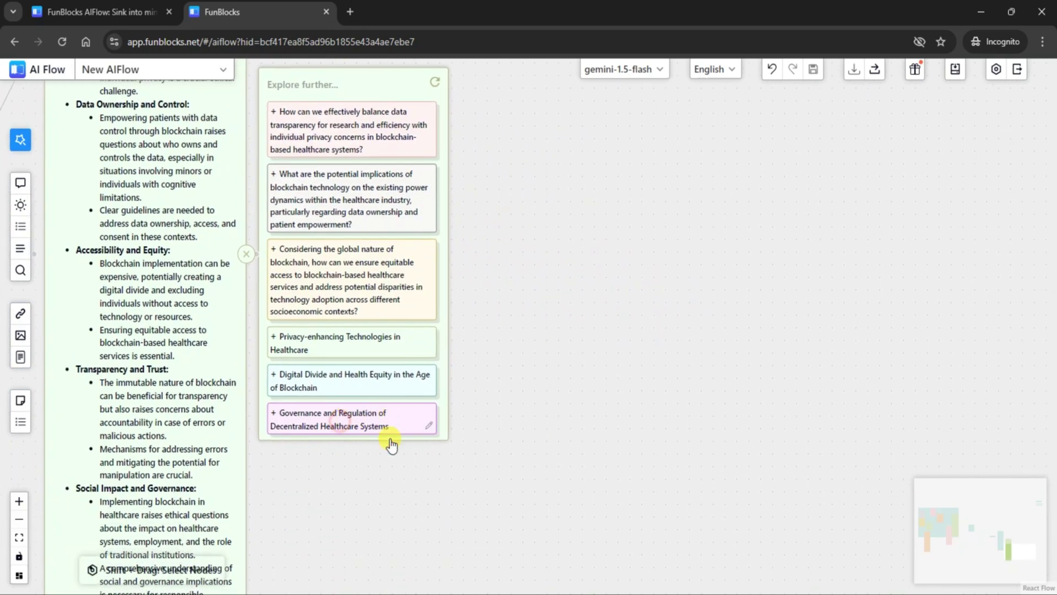
pyautogui.click(390, 438)
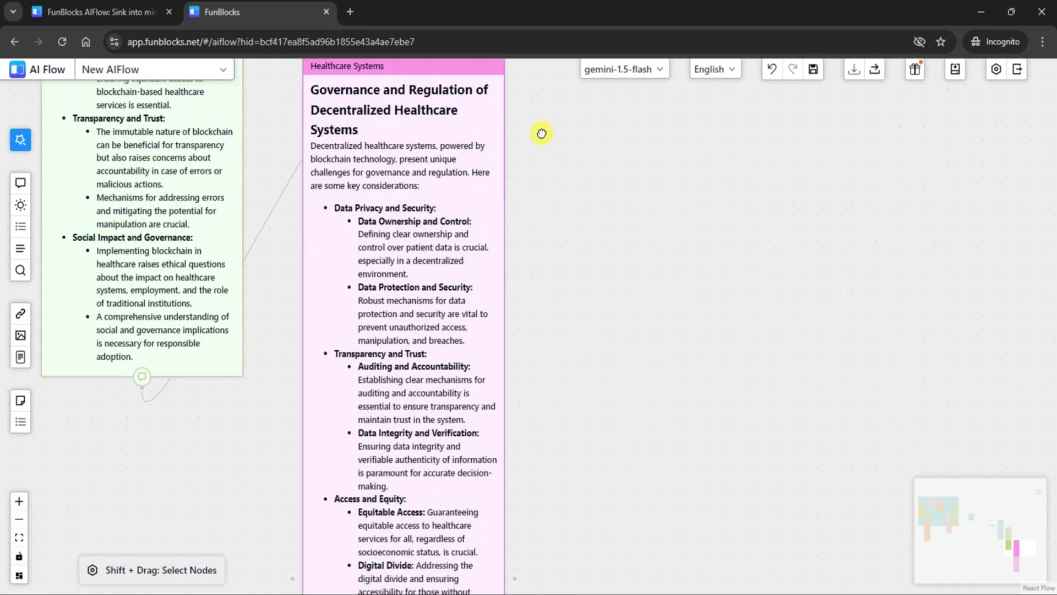
pyautogui.moveTo(659, 323); pyautogui.dragTo(493, 137)
pyautogui.scroll(-1, 461, 366)
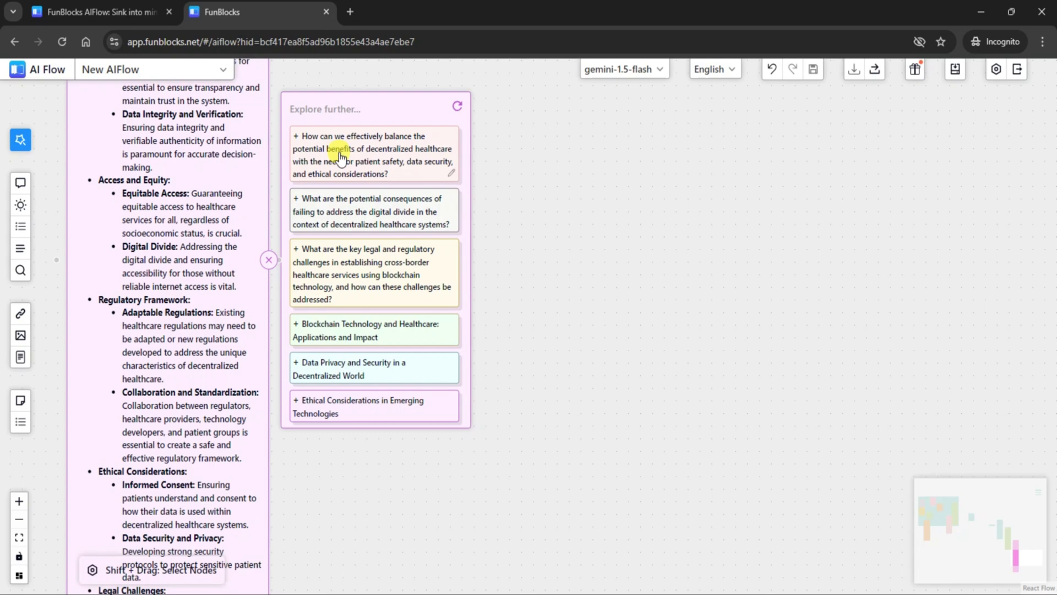
# Ask how to balance decentralized healthcare's benefits with patient safety, then zoom out to review the map
pyautogui.click(374, 154)
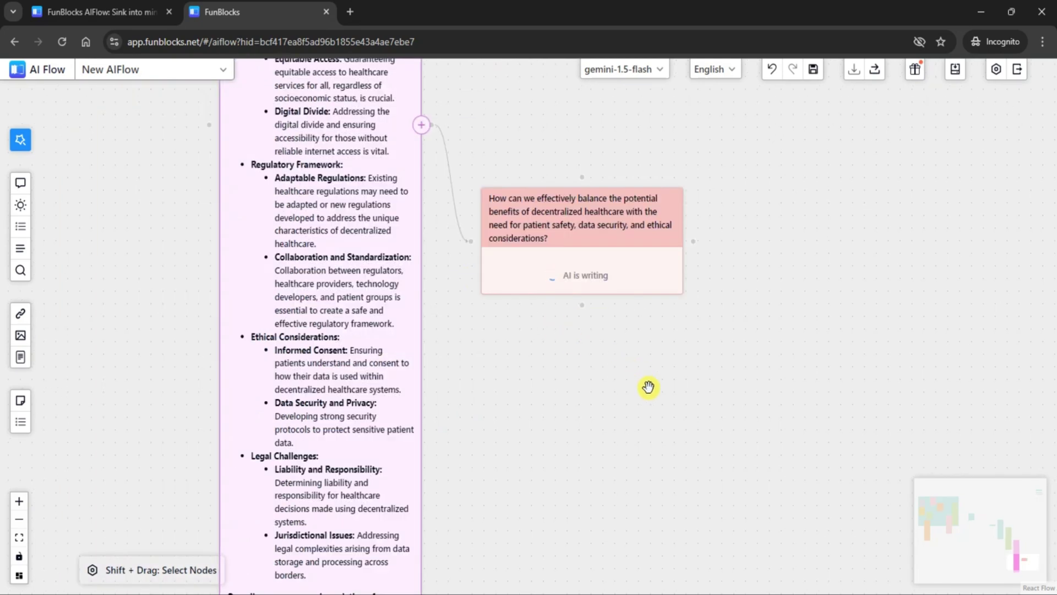
pyautogui.moveTo(734, 401); pyautogui.dragTo(366, 184)
pyautogui.scroll(-5, 481, 288)
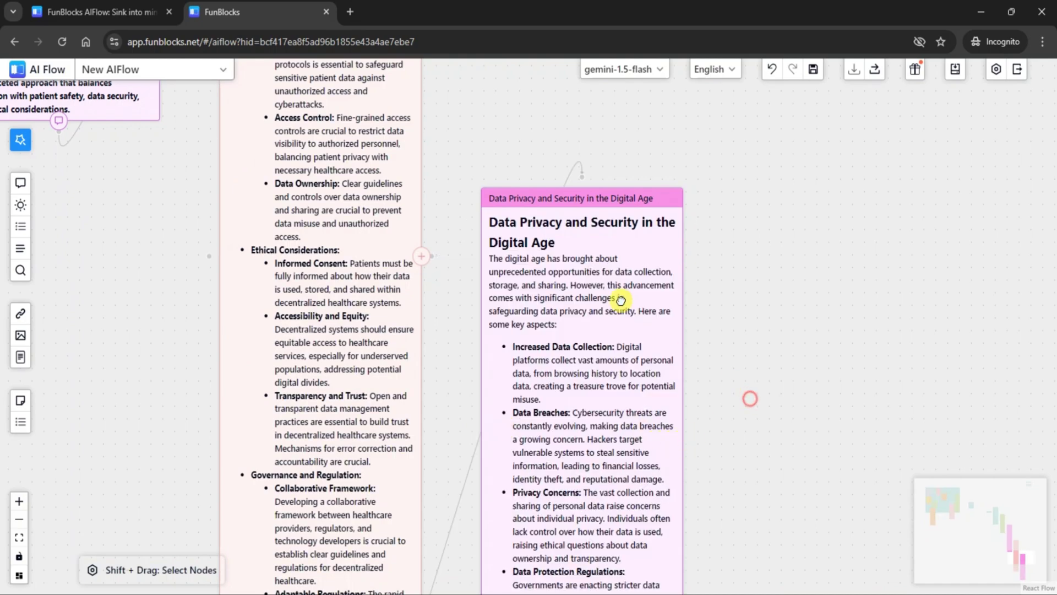
pyautogui.scroll(-6, 621, 300)
pyautogui.hscroll(4, 621, 301)
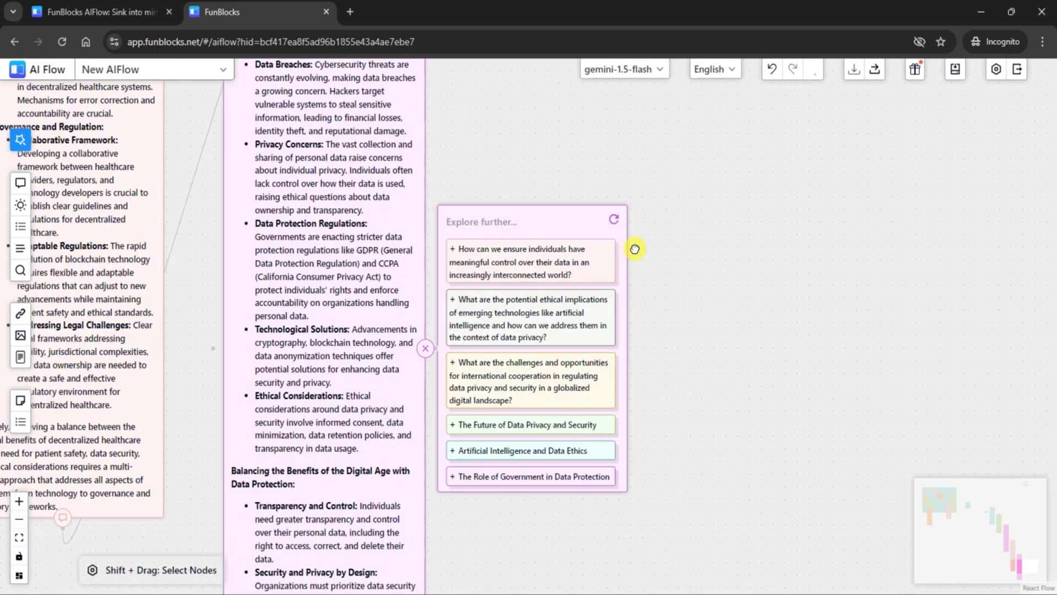
pyautogui.scroll(-2, 634, 249)
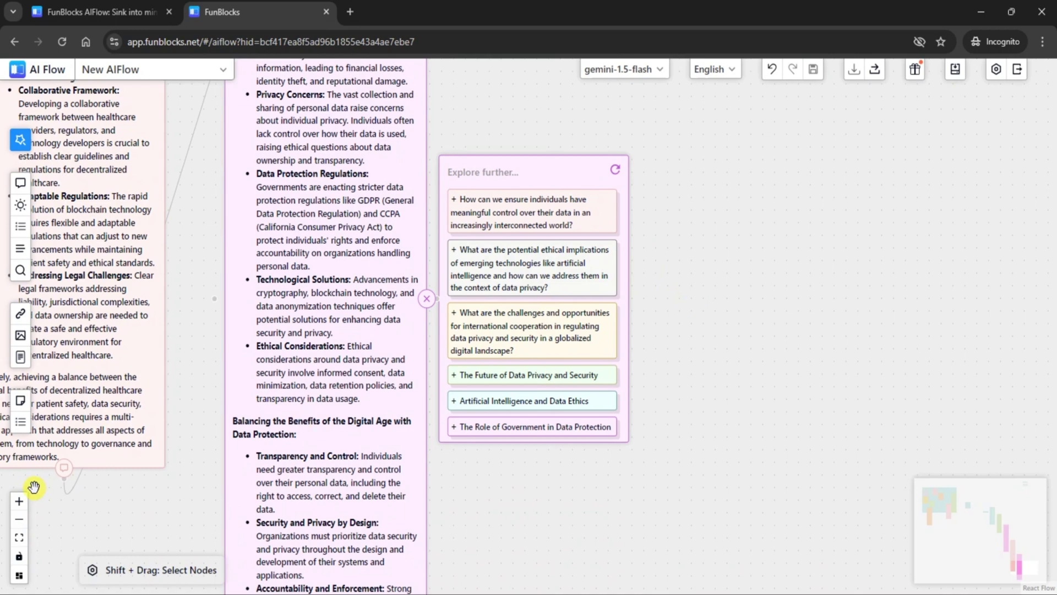
pyautogui.click(17, 529)
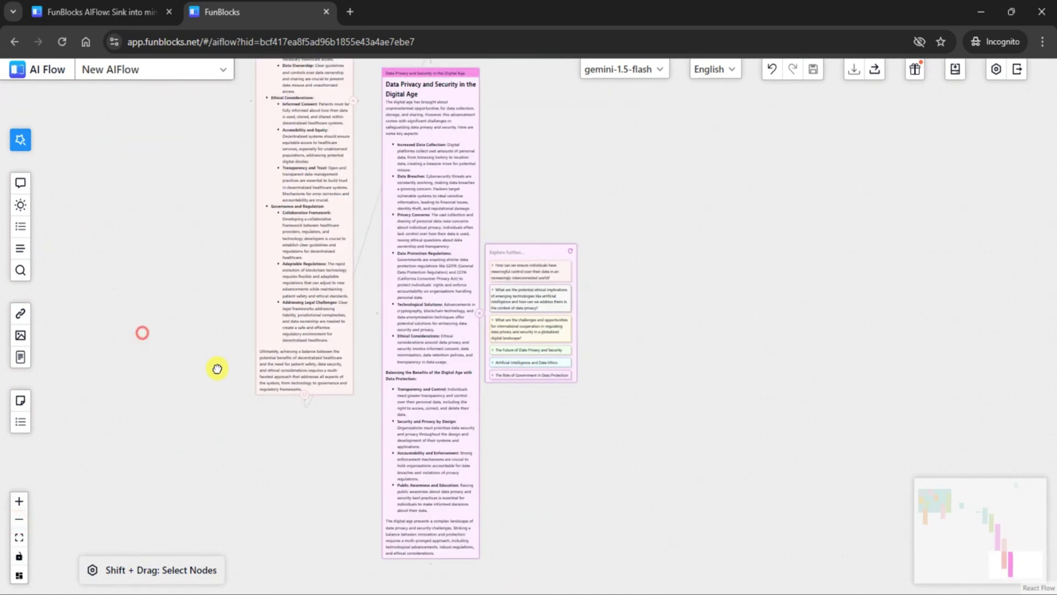
pyautogui.scroll(4, 217, 368)
pyautogui.hscroll(-3, 217, 369)
pyautogui.scroll(10, 306, 446)
pyautogui.hscroll(-2, 307, 446)
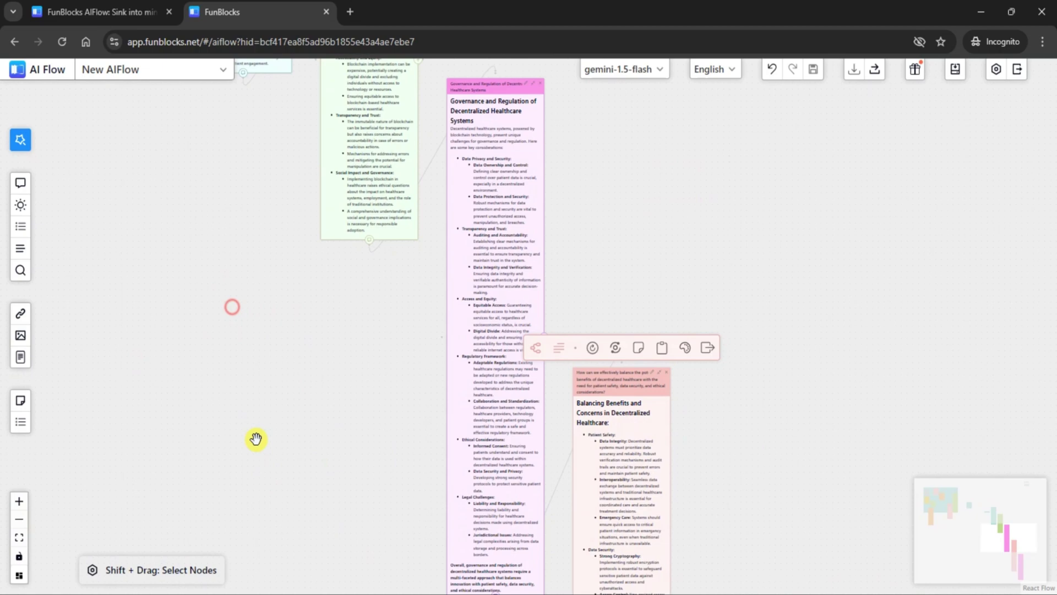
# Insert the image of a man sitting under a full moon onto the canvas via its URL
pyautogui.scroll(-15, 175, 316)
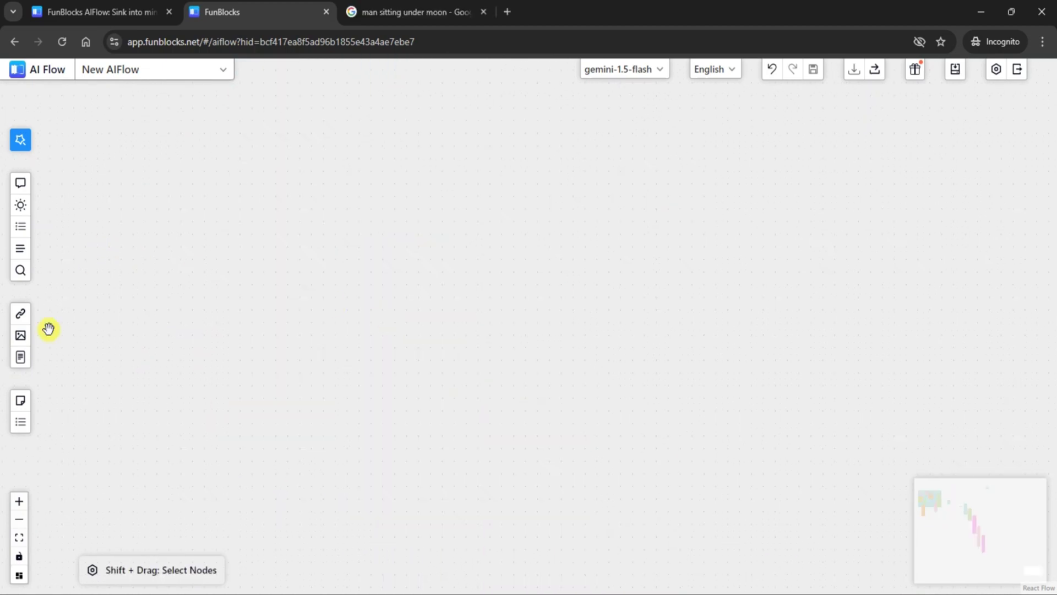
pyautogui.click(22, 336)
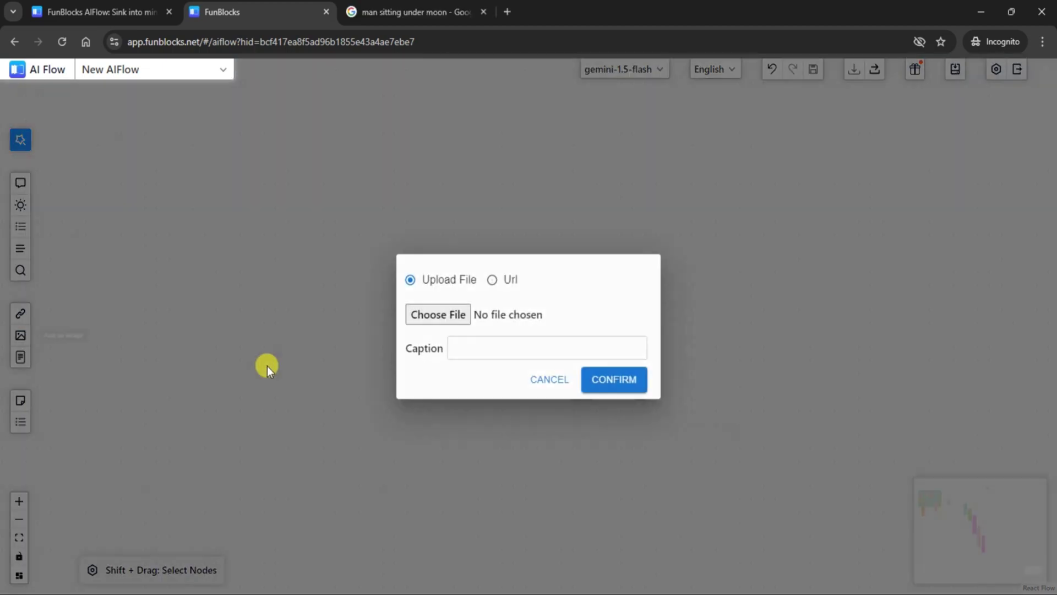
pyautogui.click(494, 279)
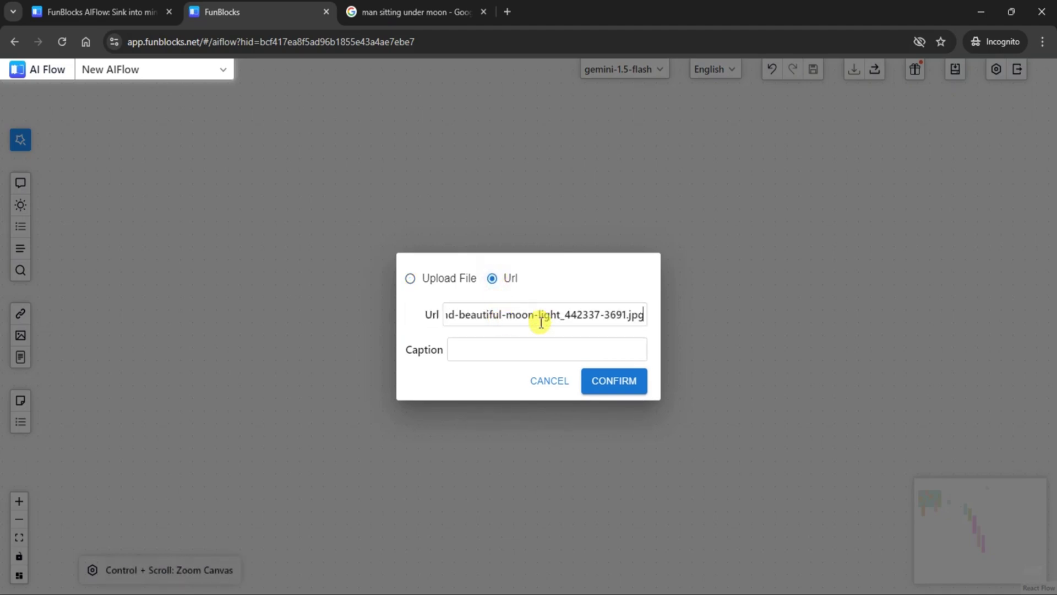
pyautogui.click(615, 381)
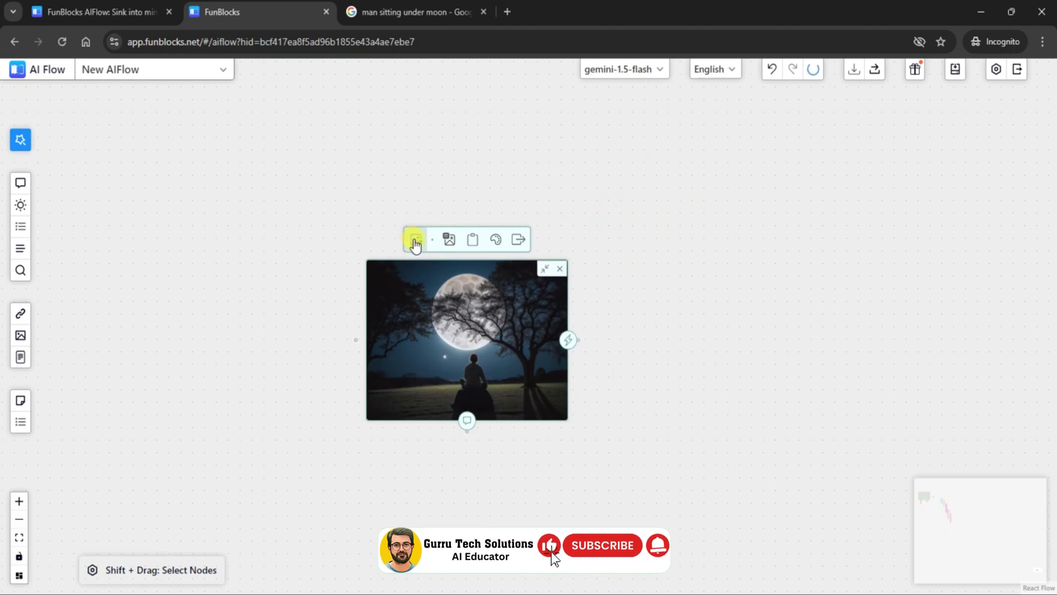
# Generate an AI Image Analysis node describing the moon image and read through it
pyautogui.click(415, 241)
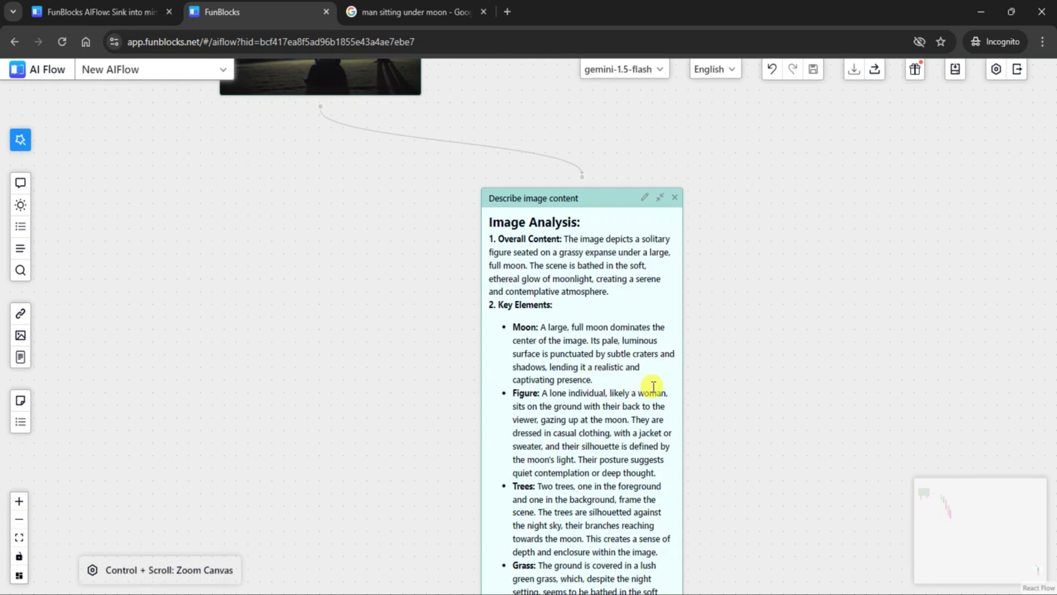
pyautogui.scroll(-5, 672, 288)
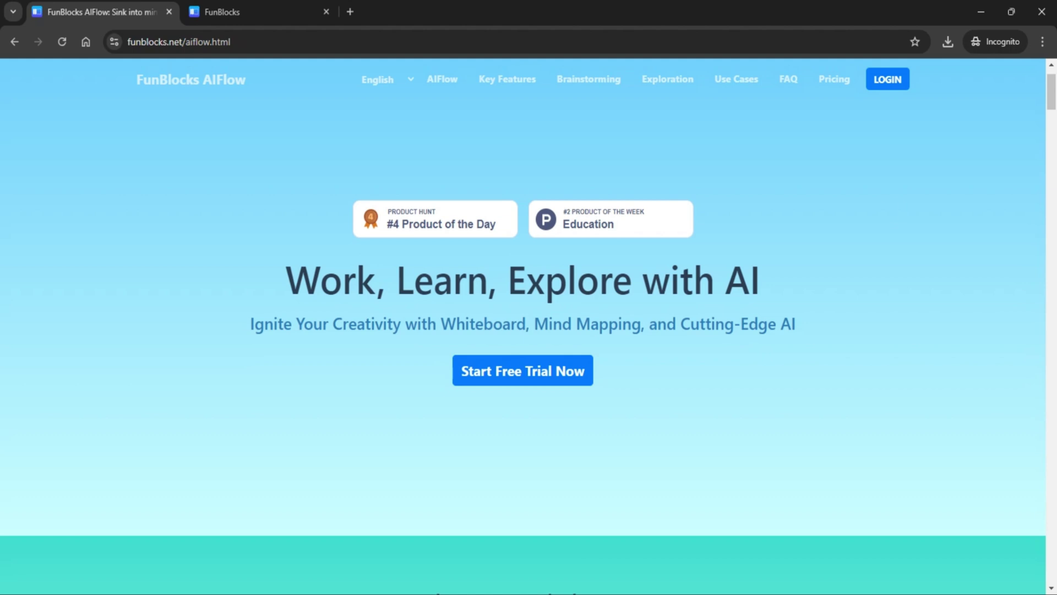
pyautogui.scroll(-1, 523, 331)
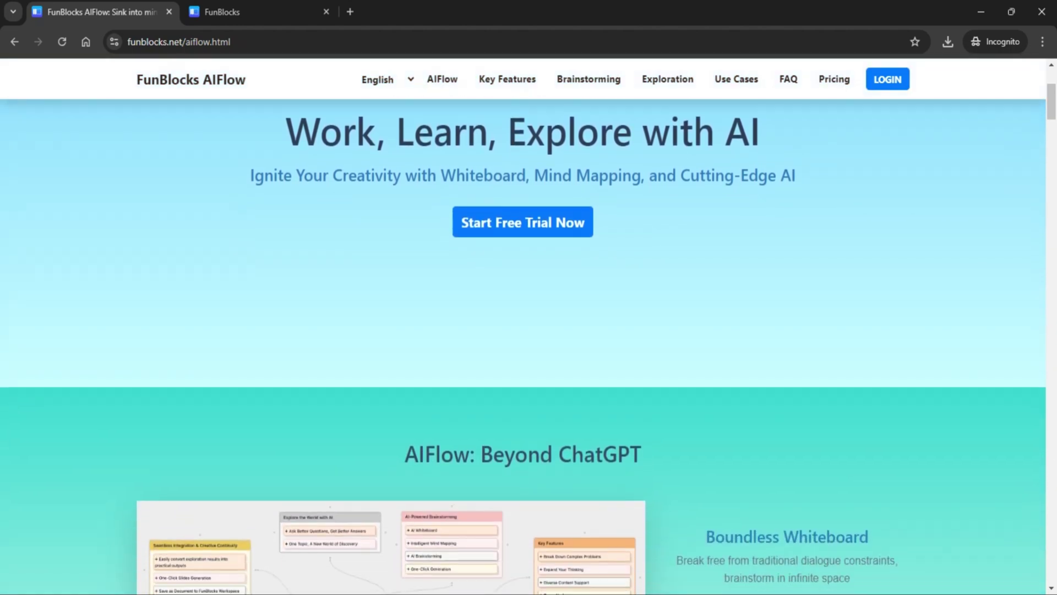
pyautogui.scroll(-2, 523, 330)
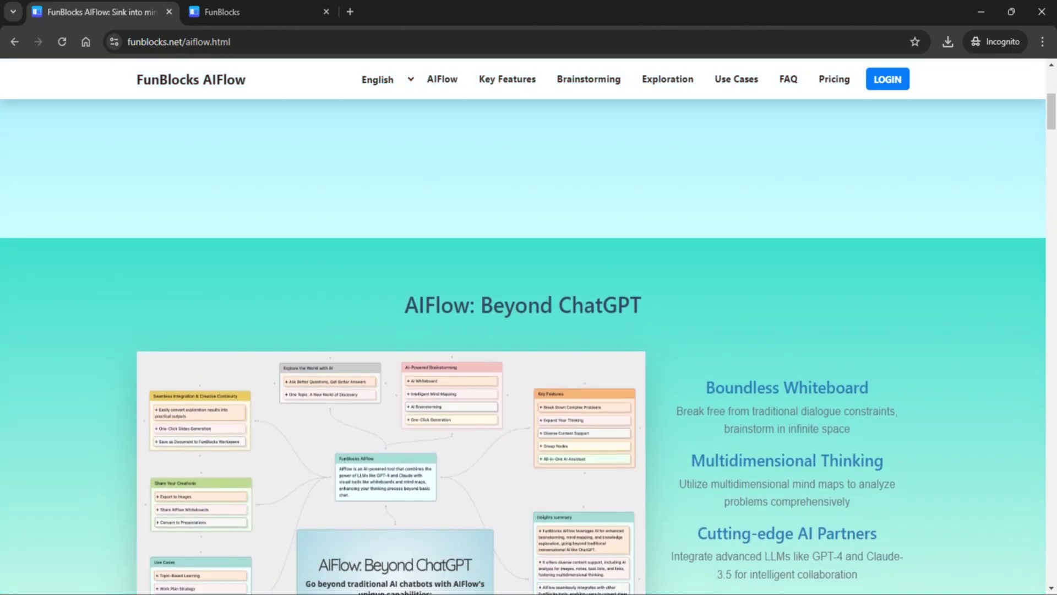
pyautogui.scroll(-4, 523, 330)
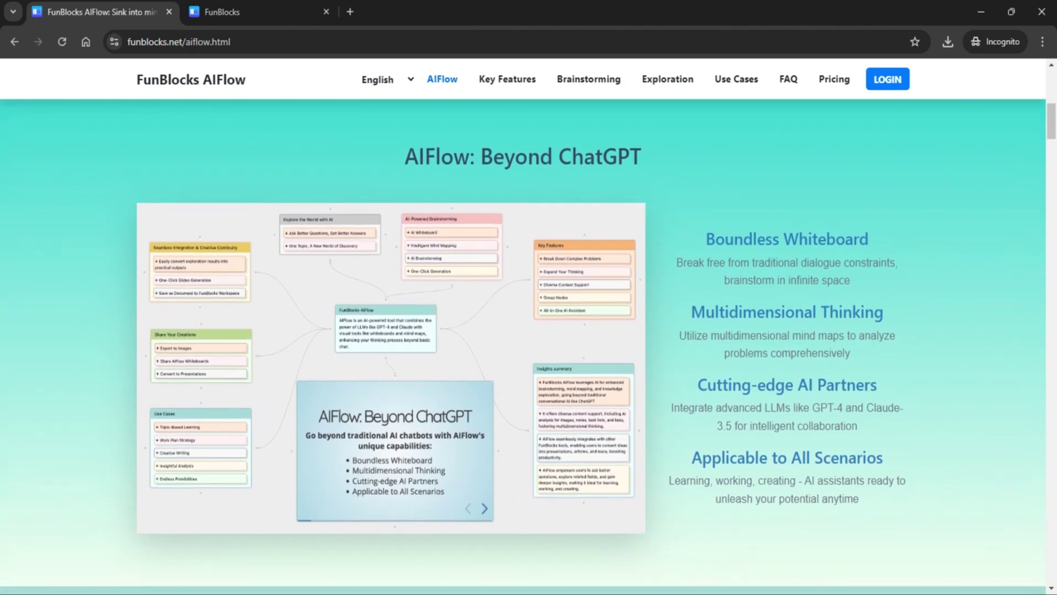
pyautogui.scroll(-4, 523, 331)
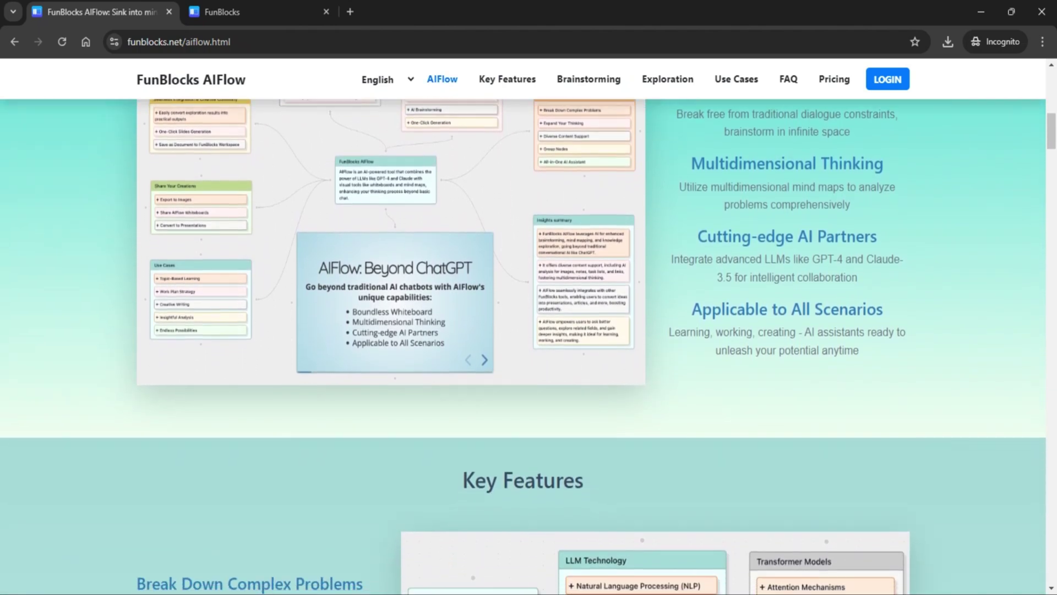
pyautogui.scroll(-4, 523, 330)
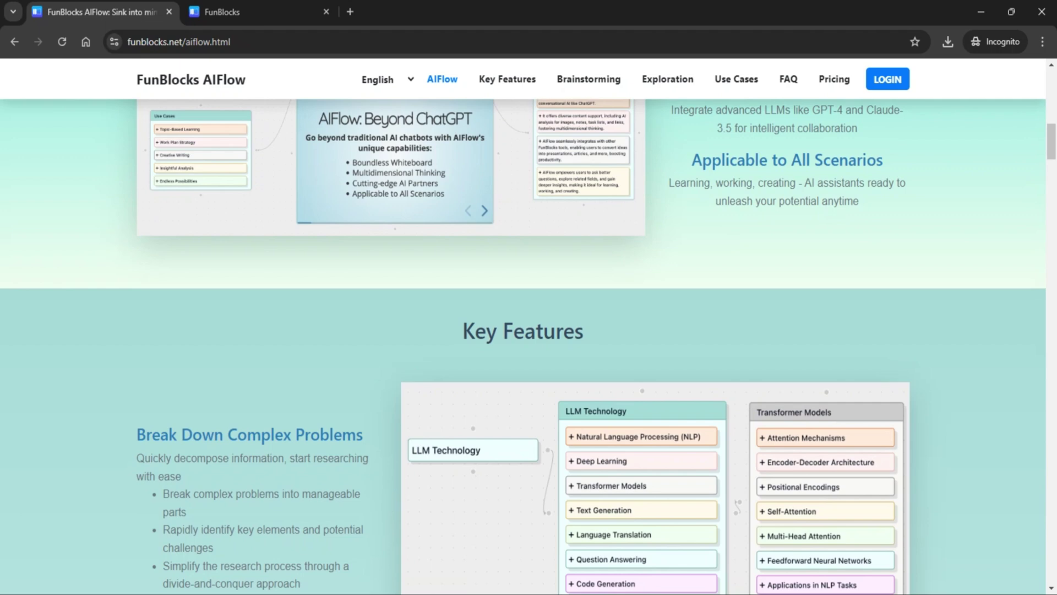
pyautogui.scroll(-4, 523, 330)
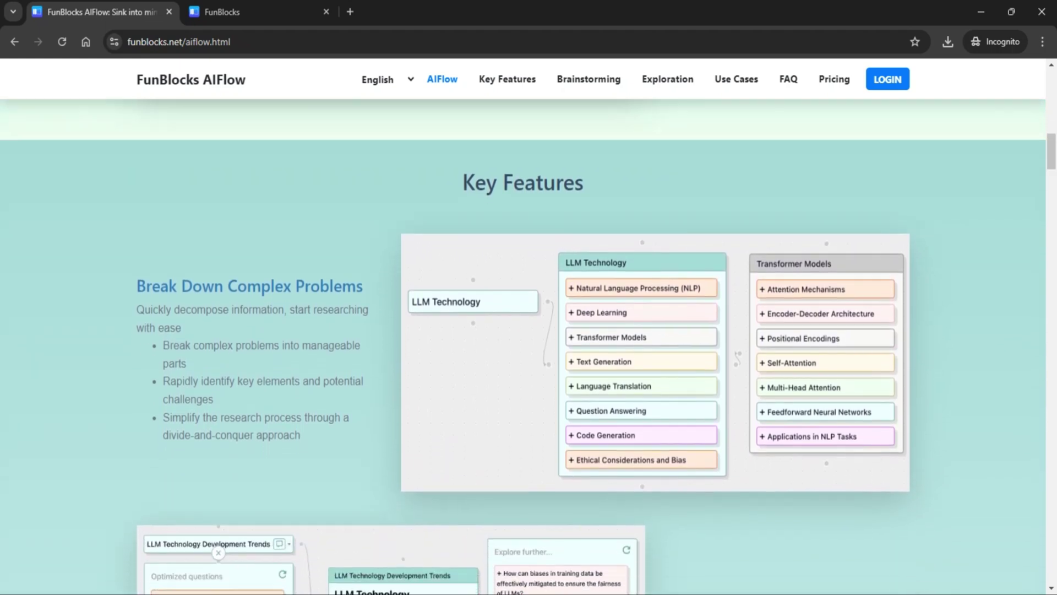
pyautogui.scroll(-4, 523, 330)
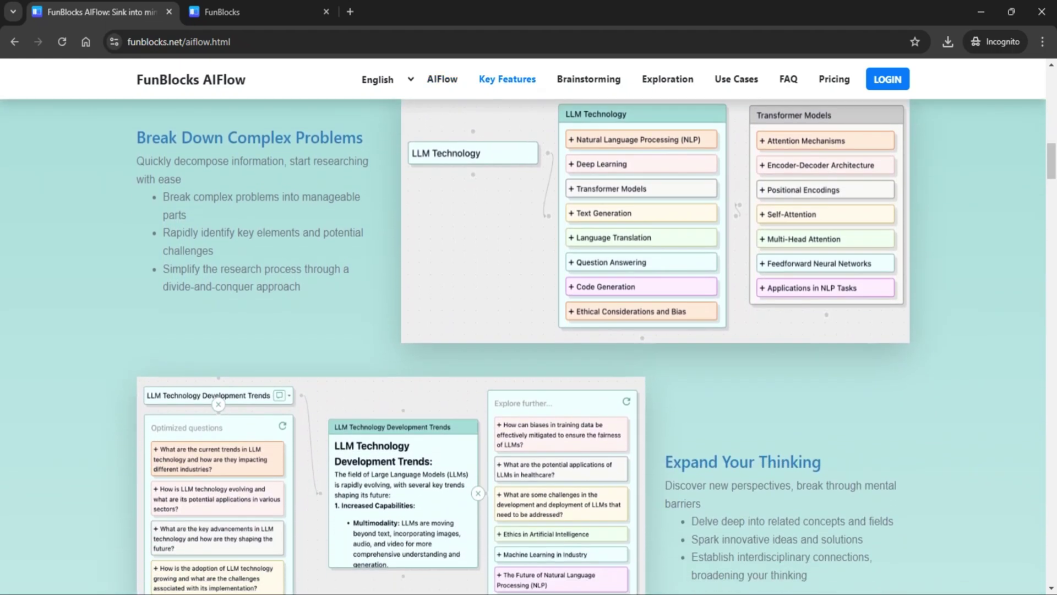
pyautogui.scroll(-4, 523, 330)
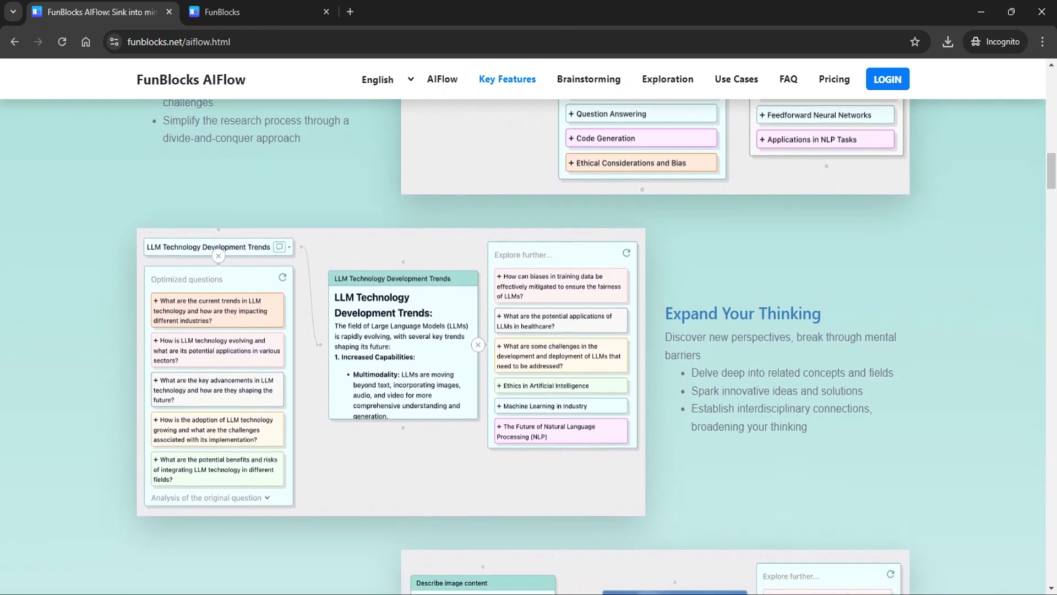
pyautogui.scroll(-4, 523, 330)
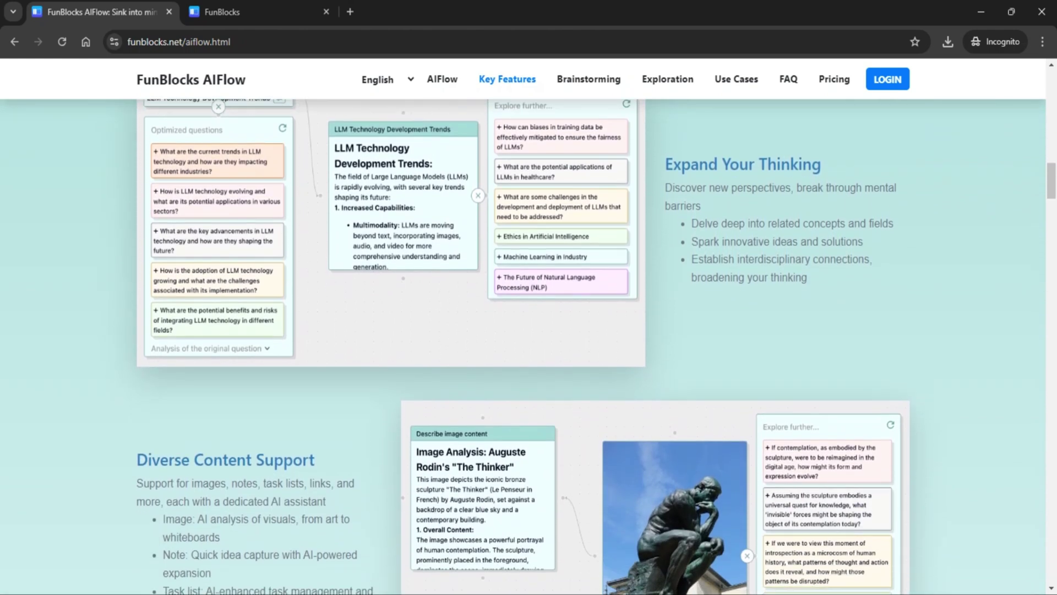